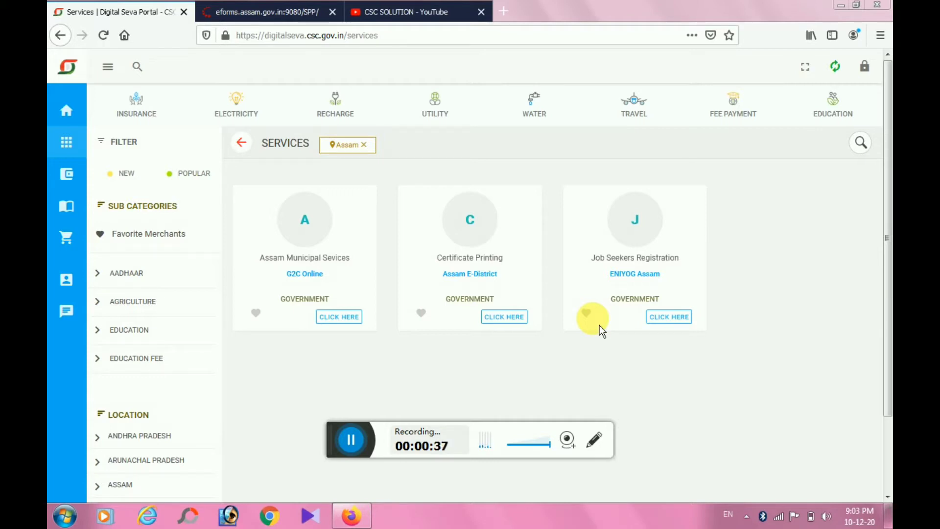
- Log in to Assam Online Services in the eforms.assam.gov.in tab using the saved e-mail address and masked username/screen name credential
click(288, 12)
click(563, 234)
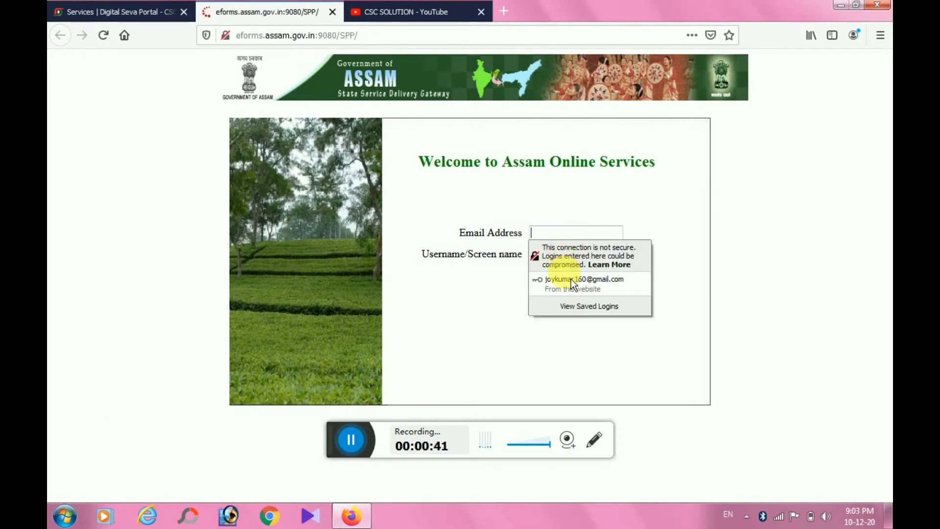
click(571, 288)
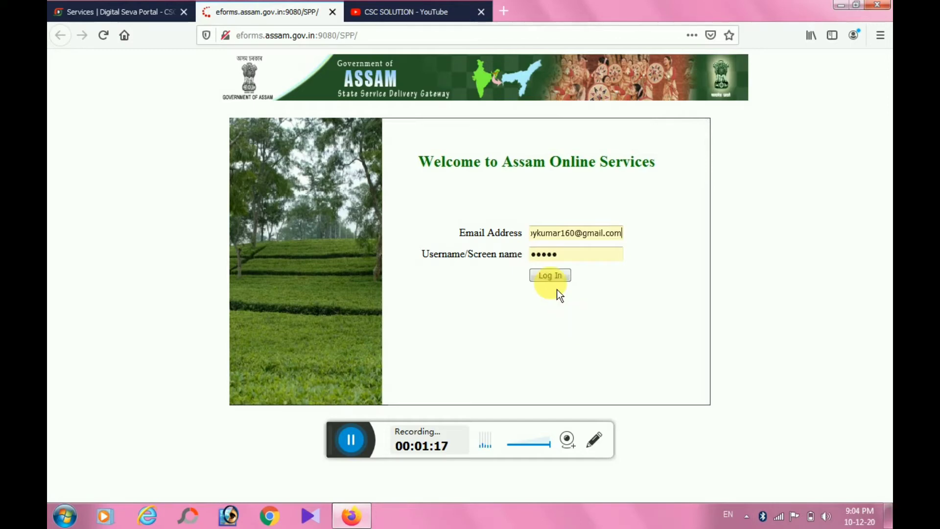
click(553, 277)
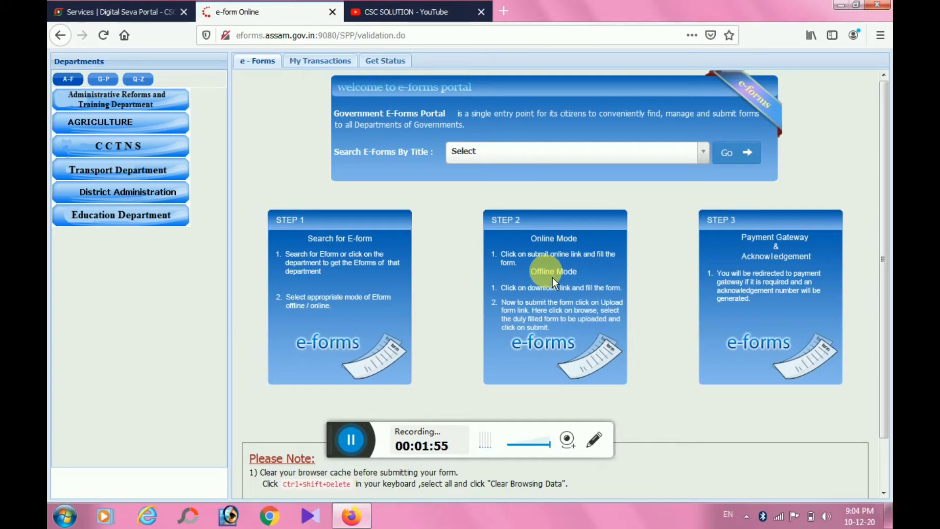
- Search the e-forms by title for INCOME CERTIFICATE and open its online application form
click(547, 164)
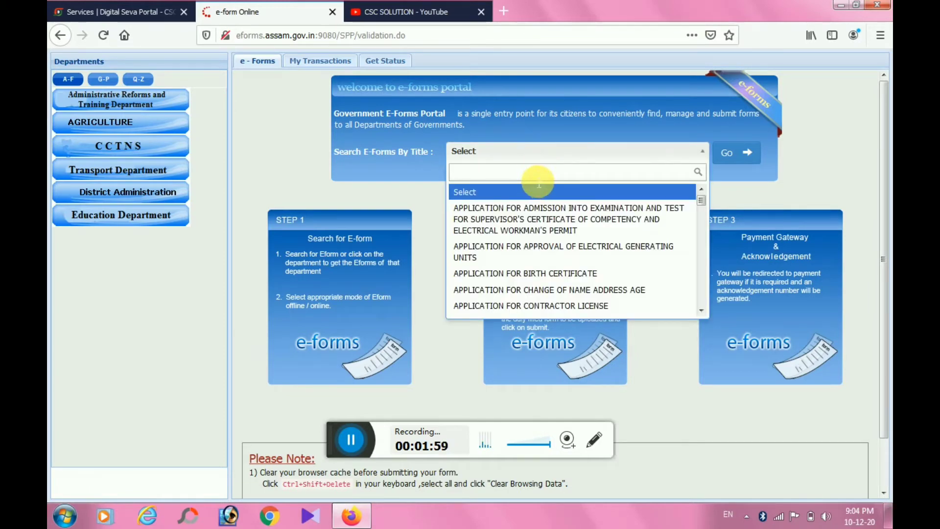
text(INC)
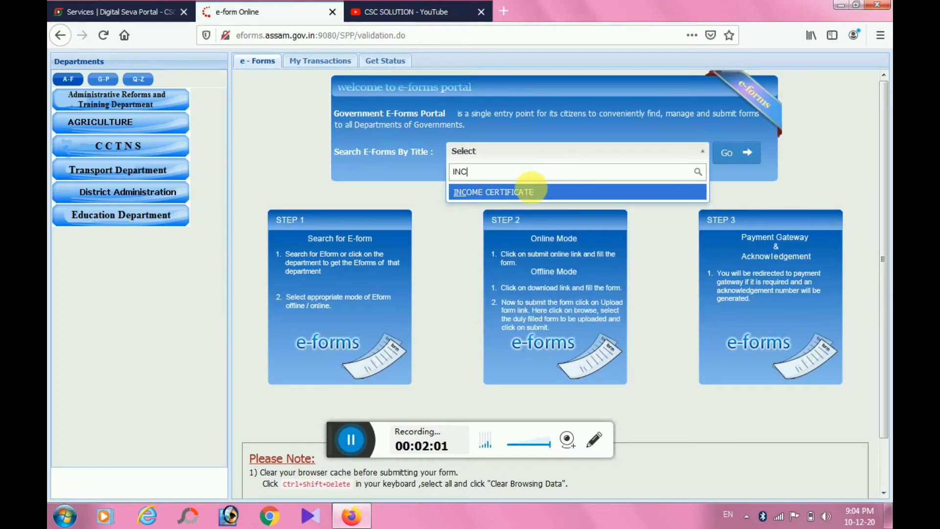
click(538, 194)
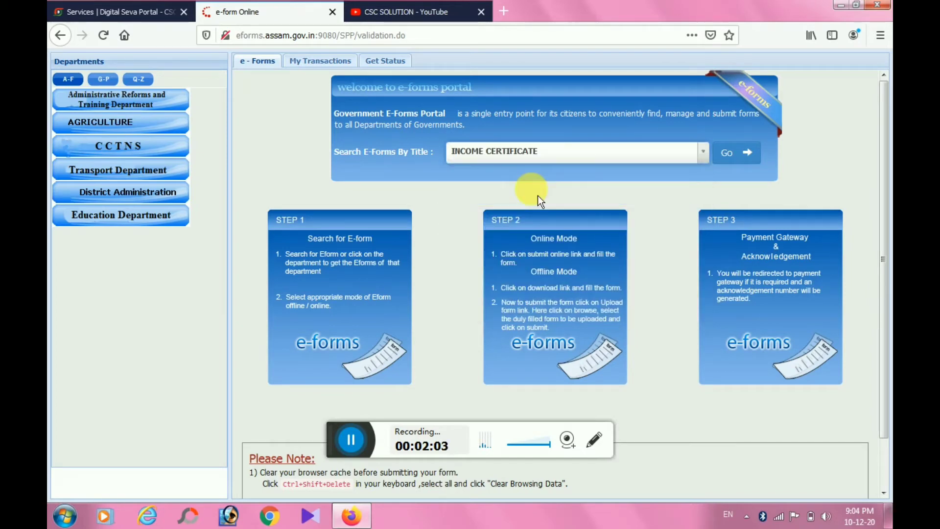
click(740, 158)
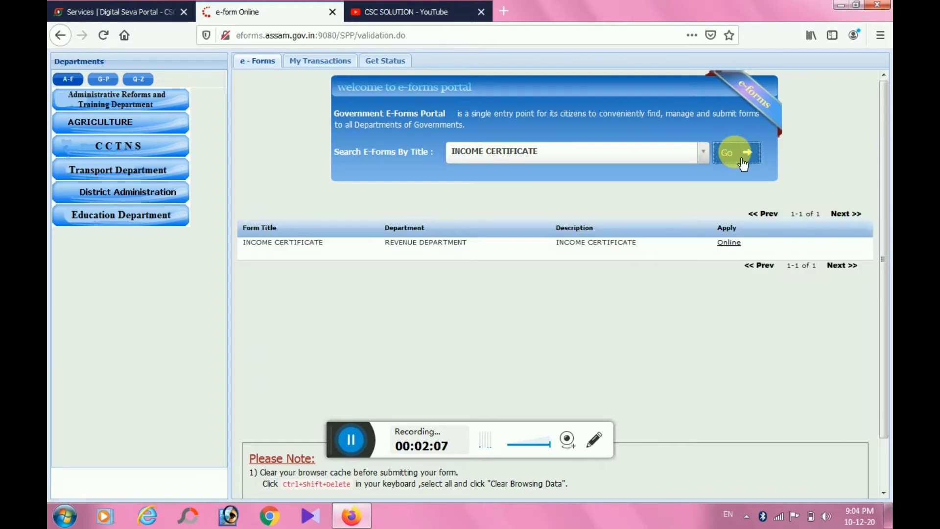
click(729, 247)
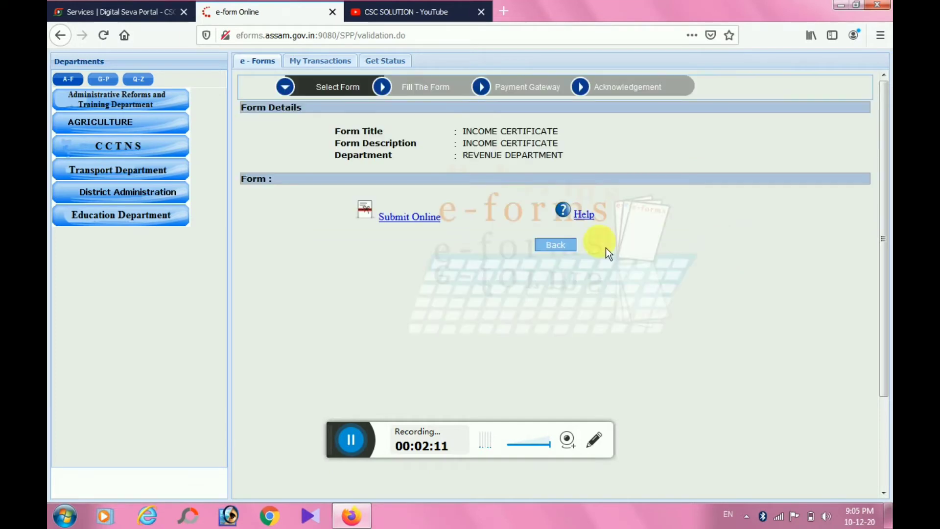
click(423, 223)
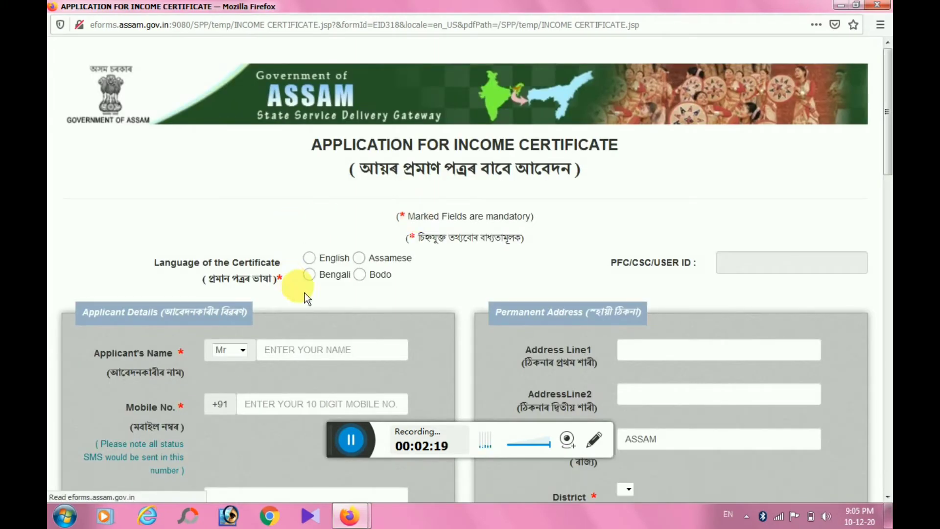
- Set the certificate language to English and fill in the applicant's full name
click(310, 258)
scroll(886, 152, down, 3)
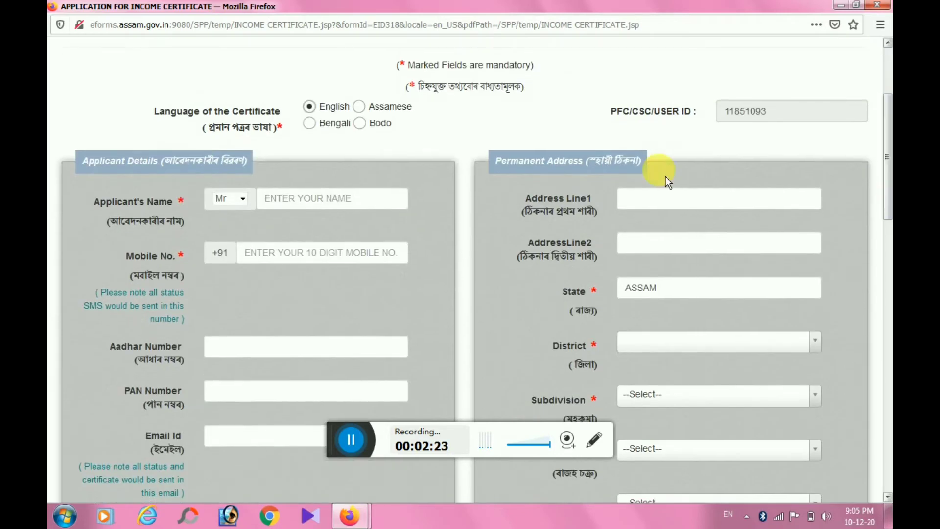
click(357, 200)
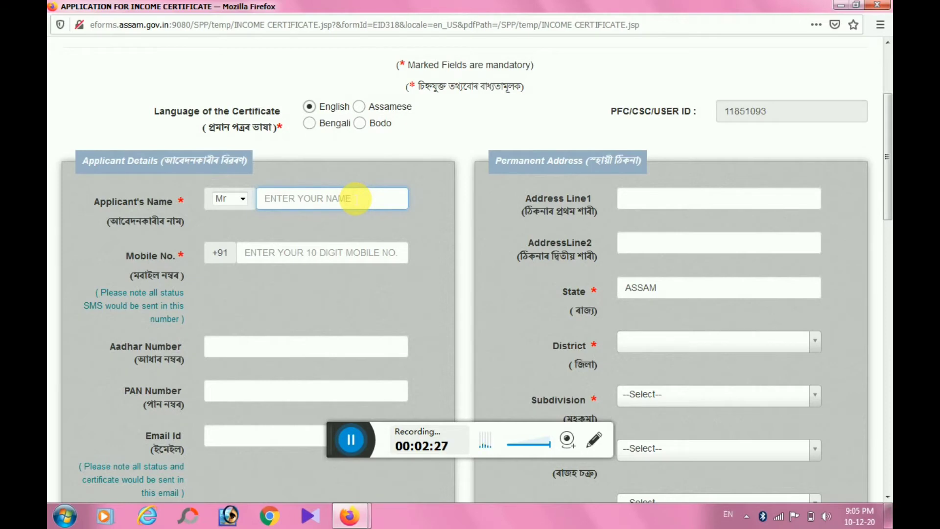
click(356, 198)
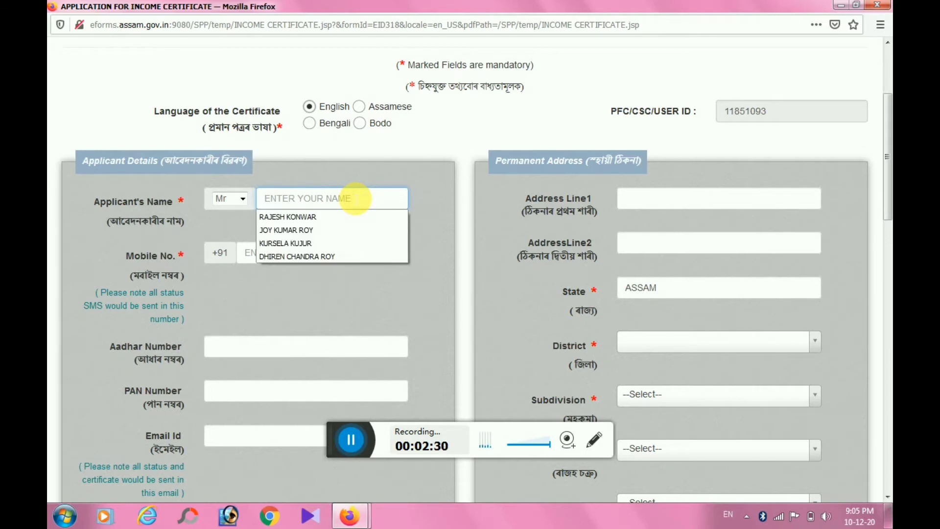
click(316, 236)
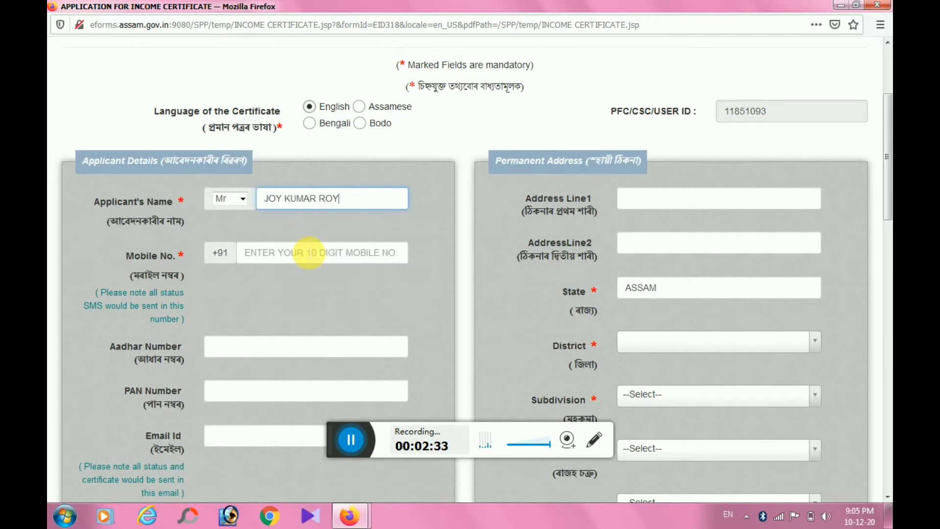
click(307, 252)
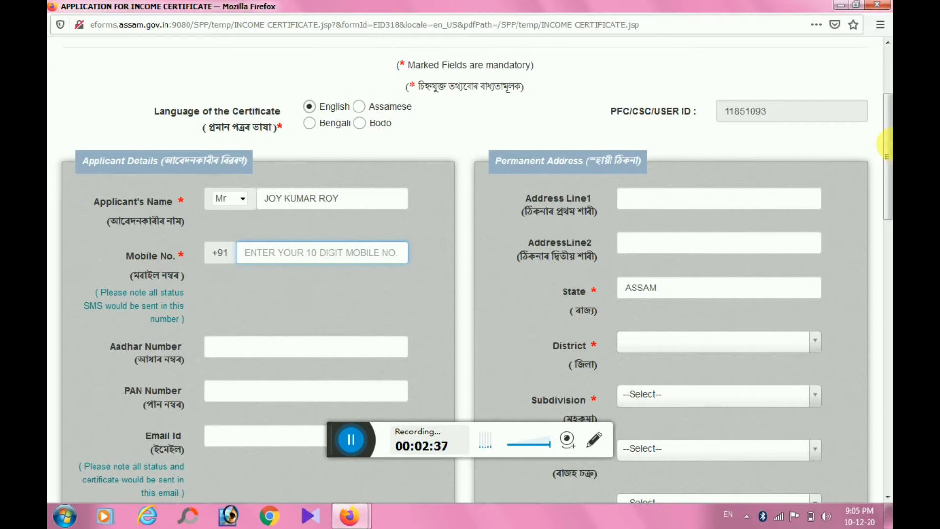
drag(887, 144, 887, 180)
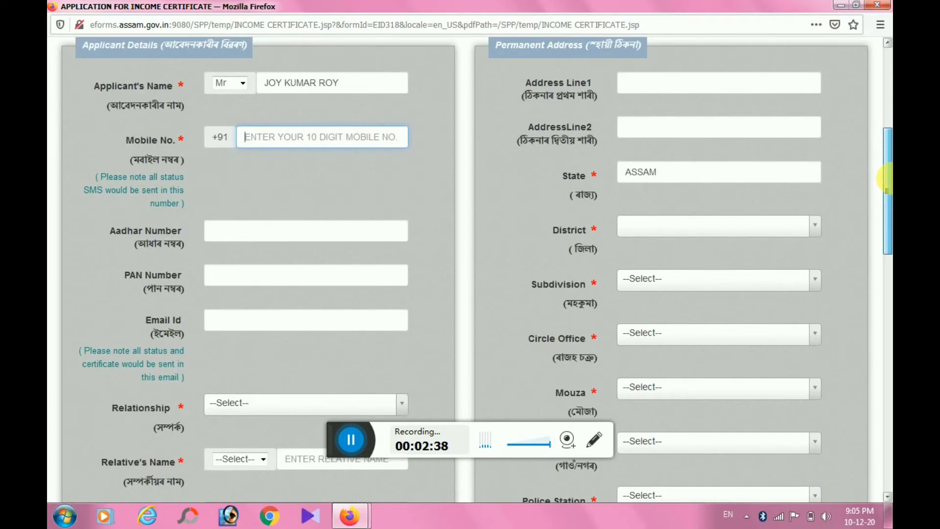
click(307, 239)
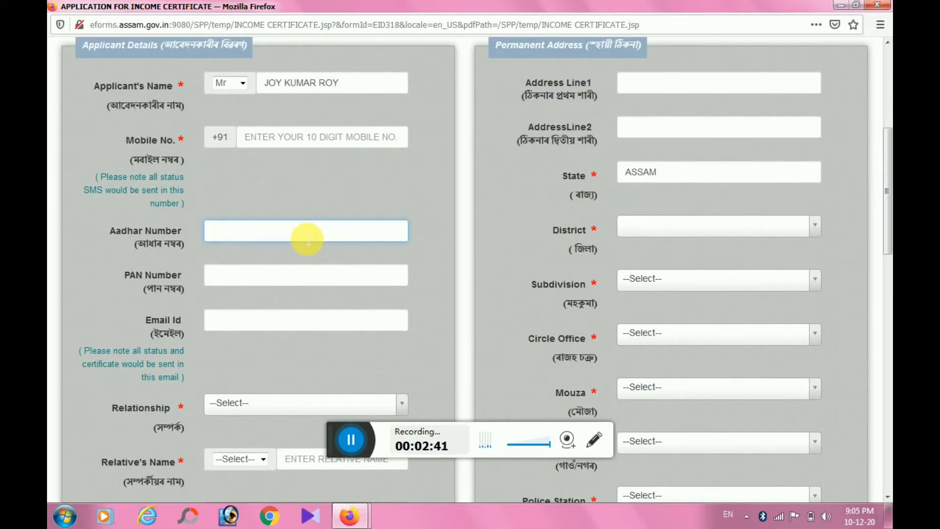
click(272, 283)
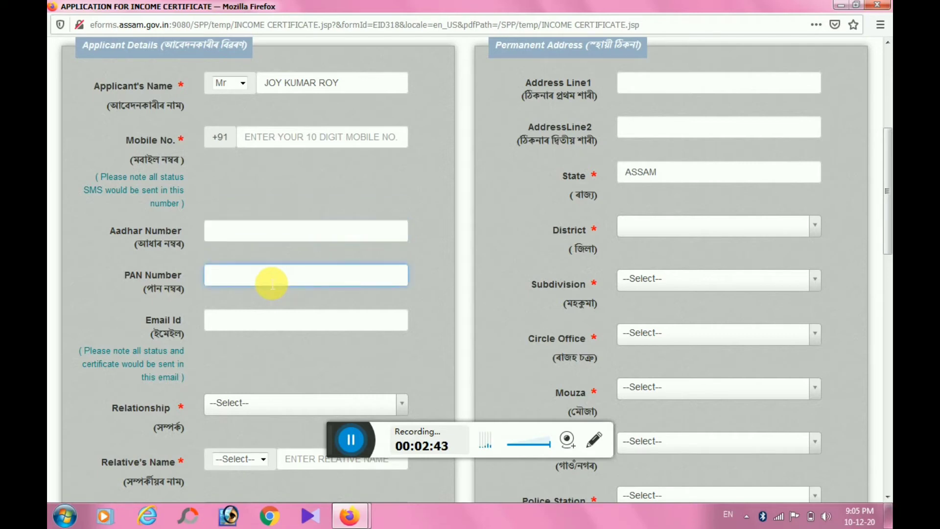
click(272, 325)
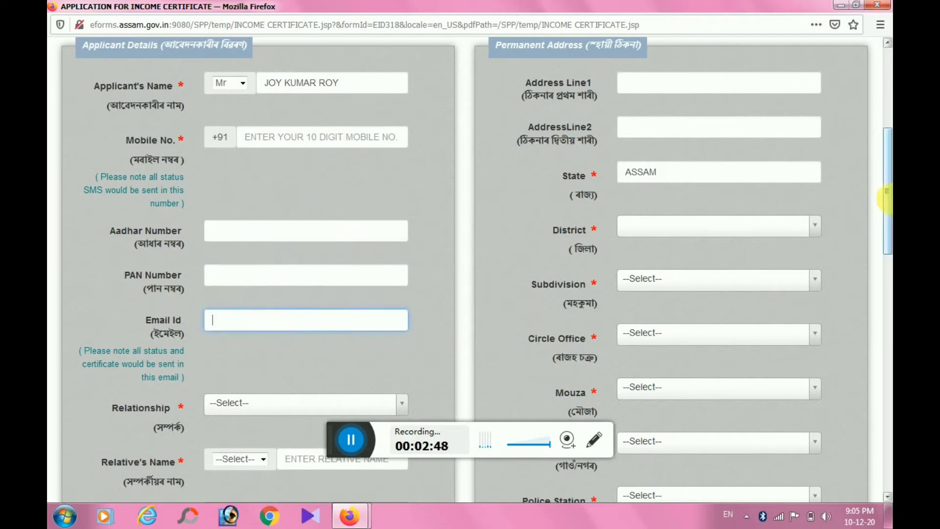
- Fill in the applicant's Aadhar number, PAN number and e-mail address from the saved entries
click(306, 230)
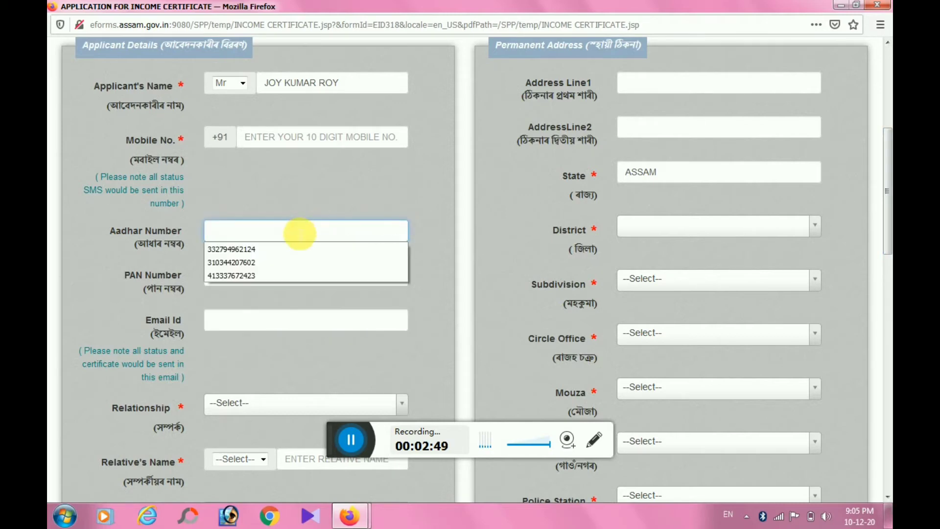
click(291, 249)
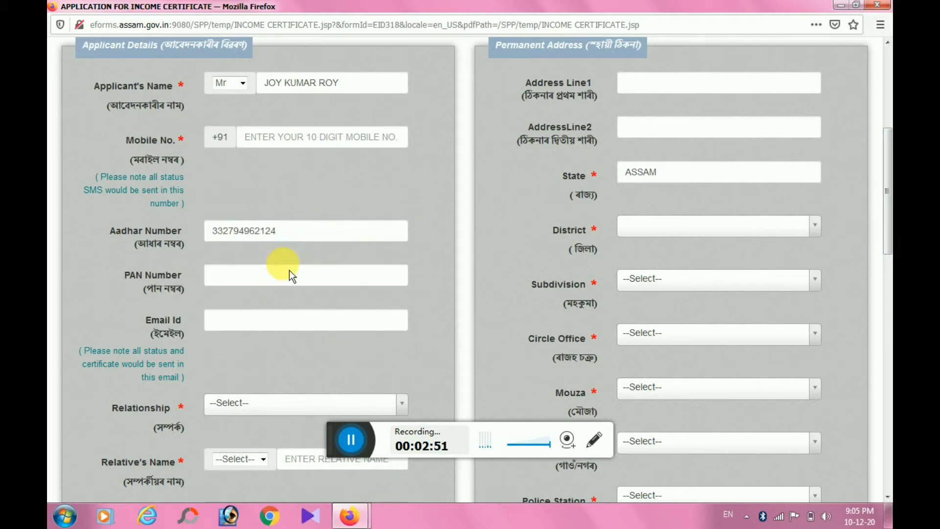
click(290, 274)
click(279, 308)
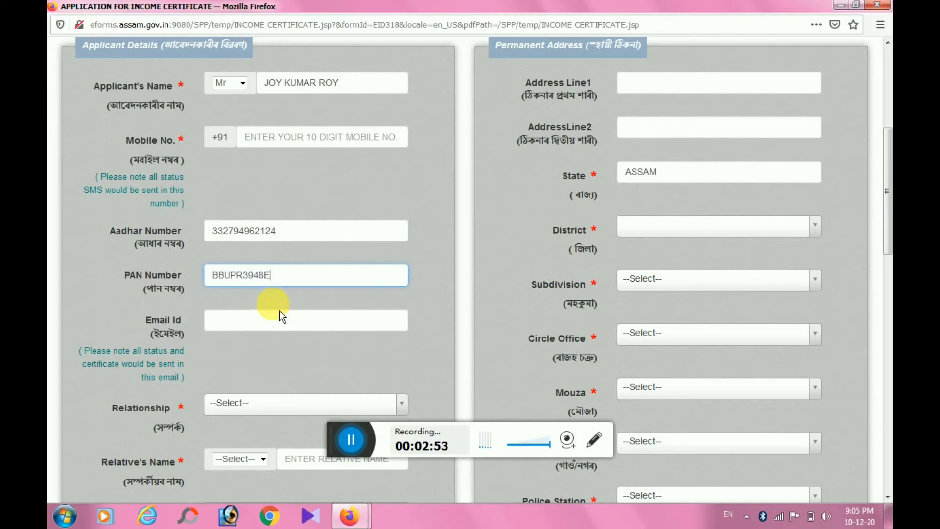
click(277, 318)
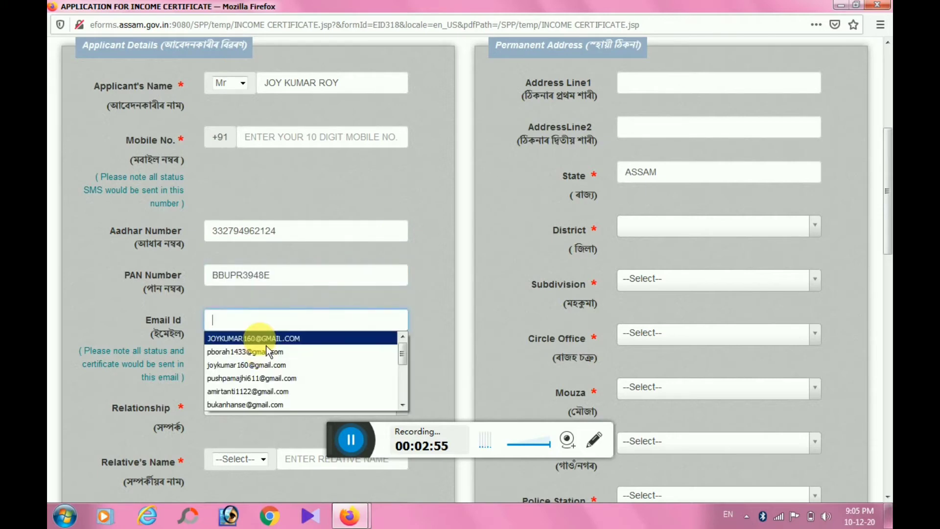
click(266, 344)
- Set the applicant's relationship to Son Of and the relative's title to Mr
drag(888, 207, 887, 241)
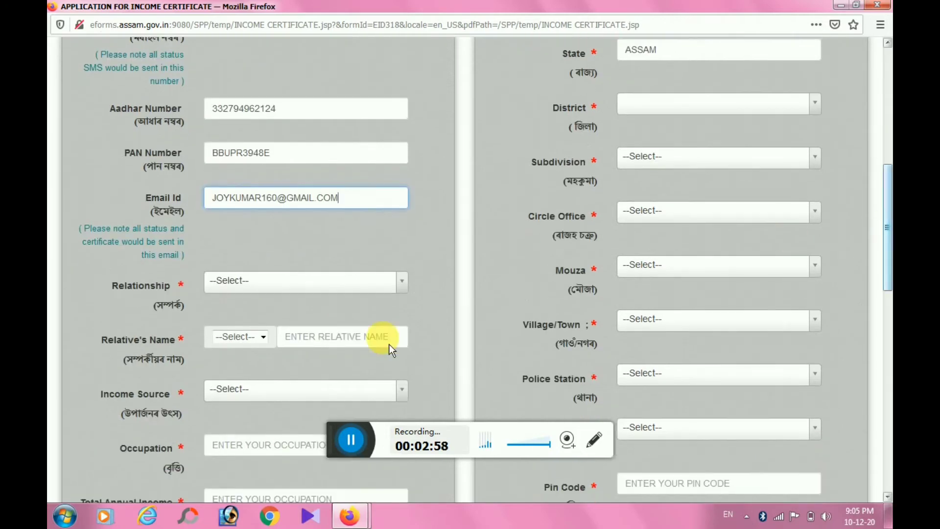
click(264, 286)
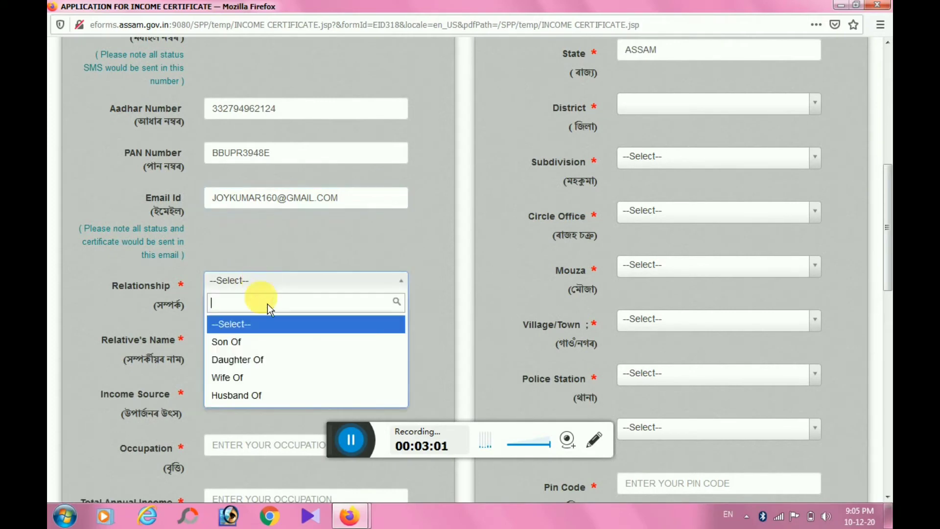
click(252, 351)
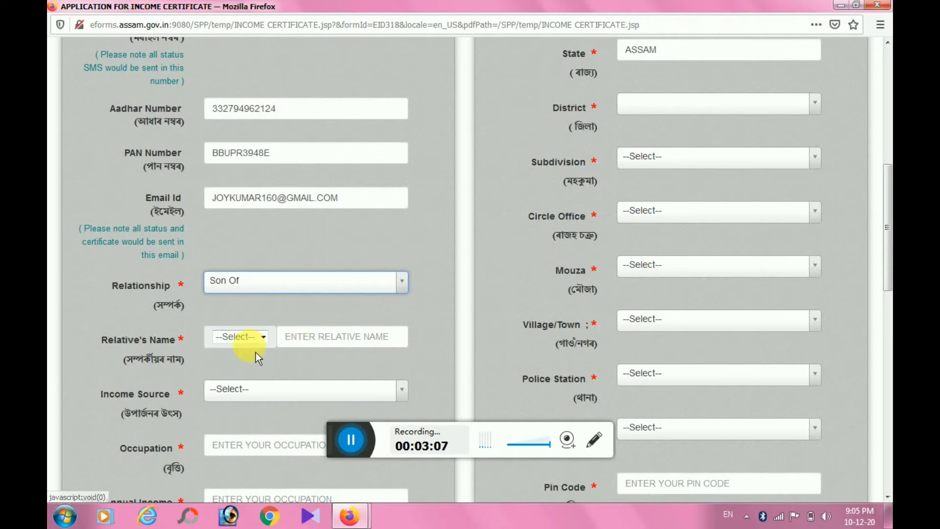
click(255, 349)
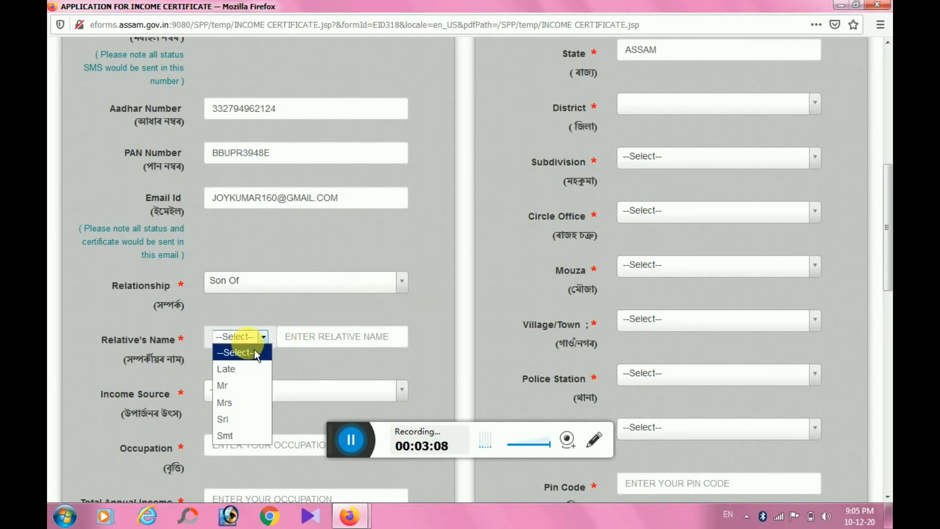
click(247, 389)
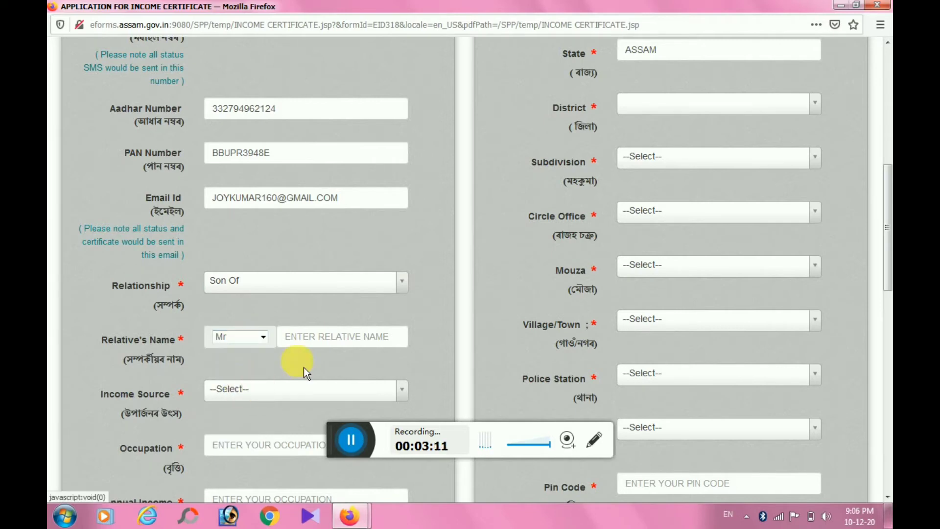
click(322, 346)
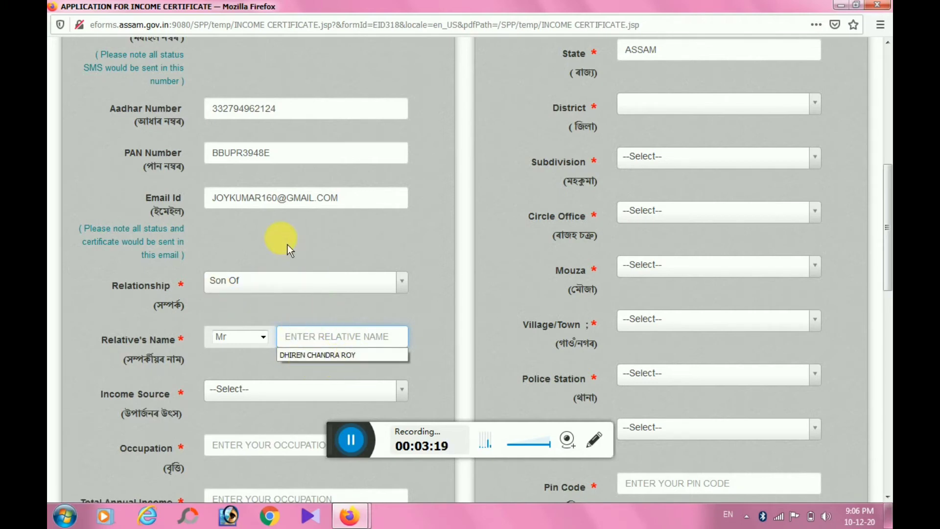
click(247, 281)
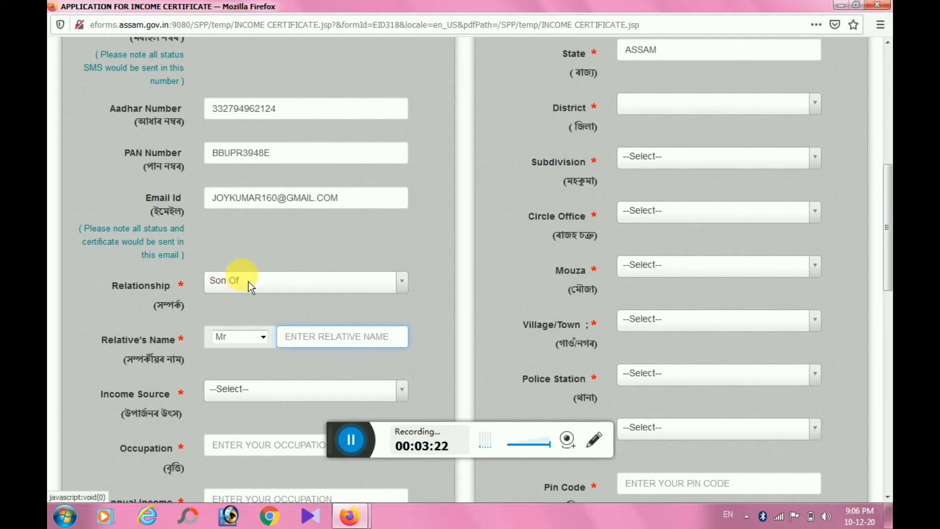
click(445, 354)
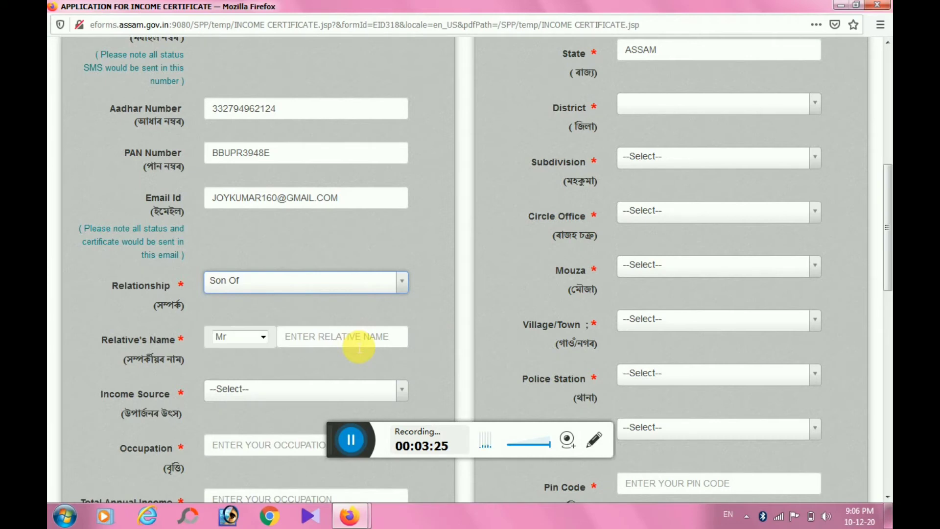
- Set the applicant's income source to Business
scroll(843, 274, down, 3)
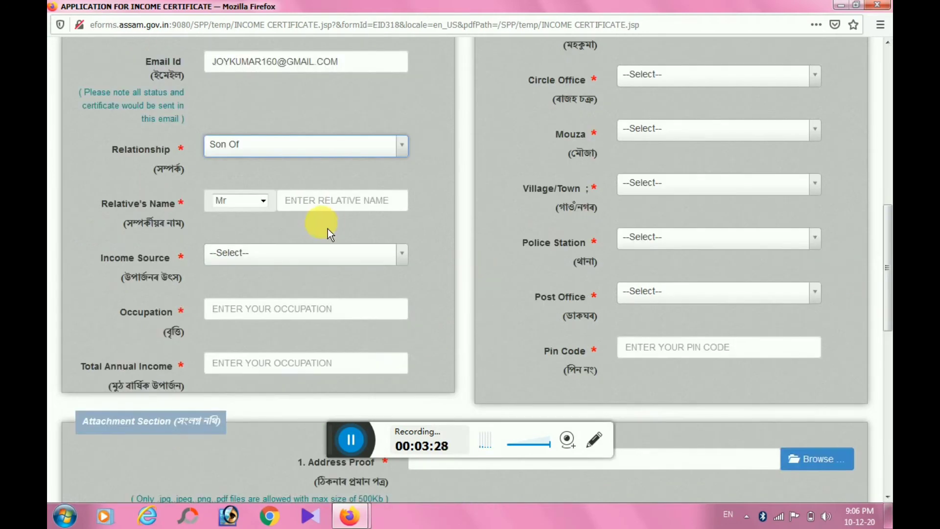
click(321, 257)
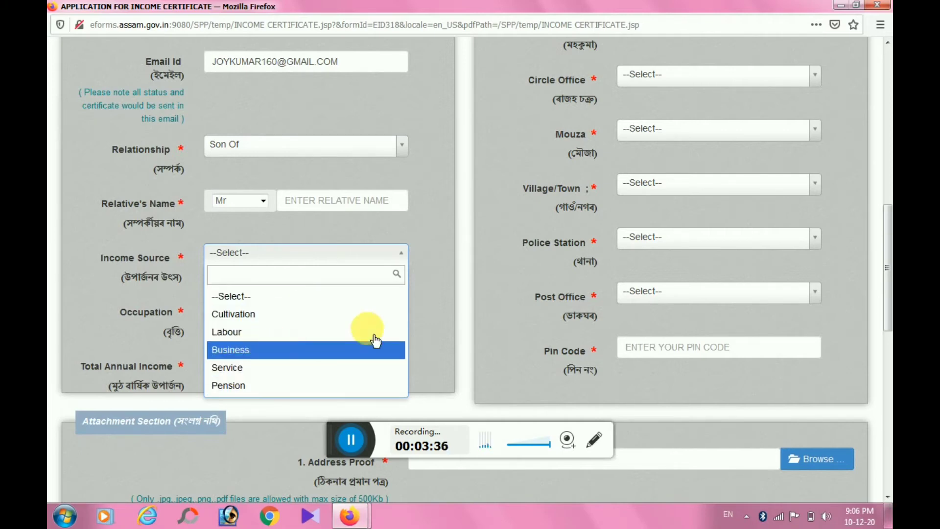
click(458, 329)
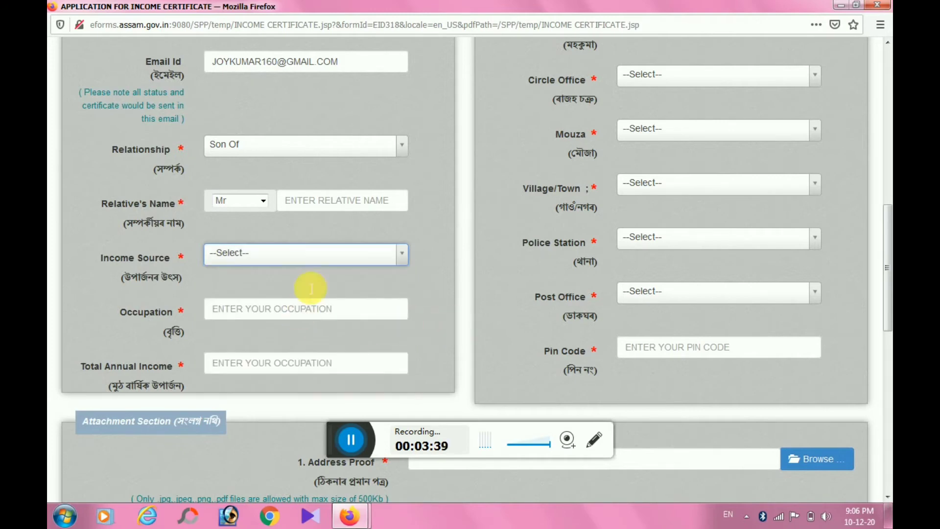
click(318, 259)
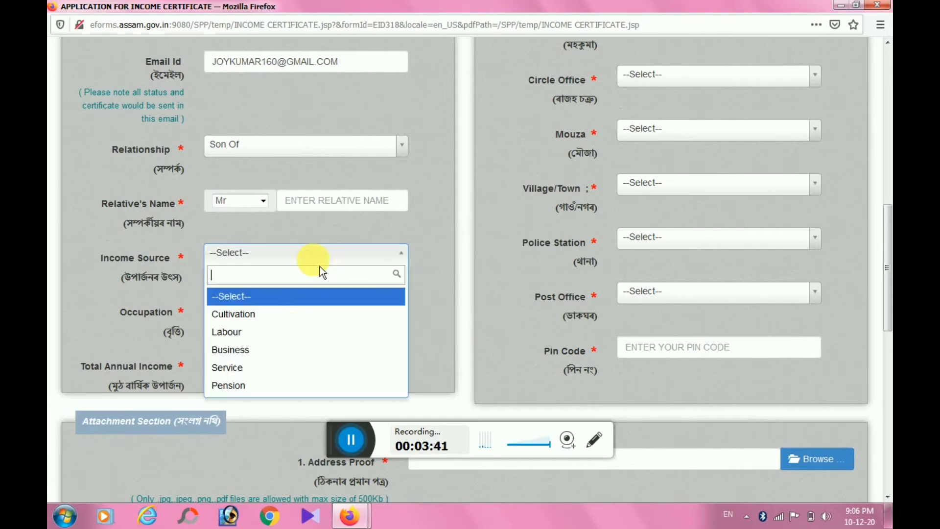
click(283, 353)
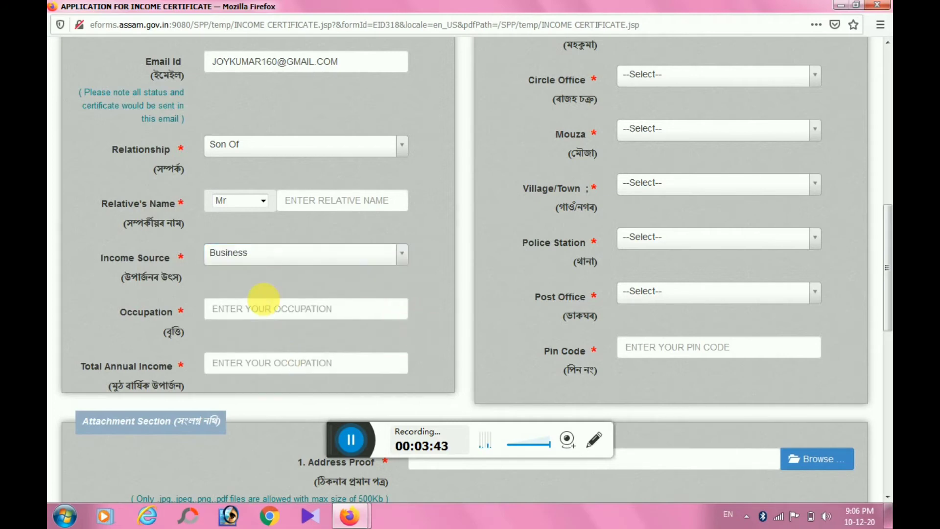
click(261, 310)
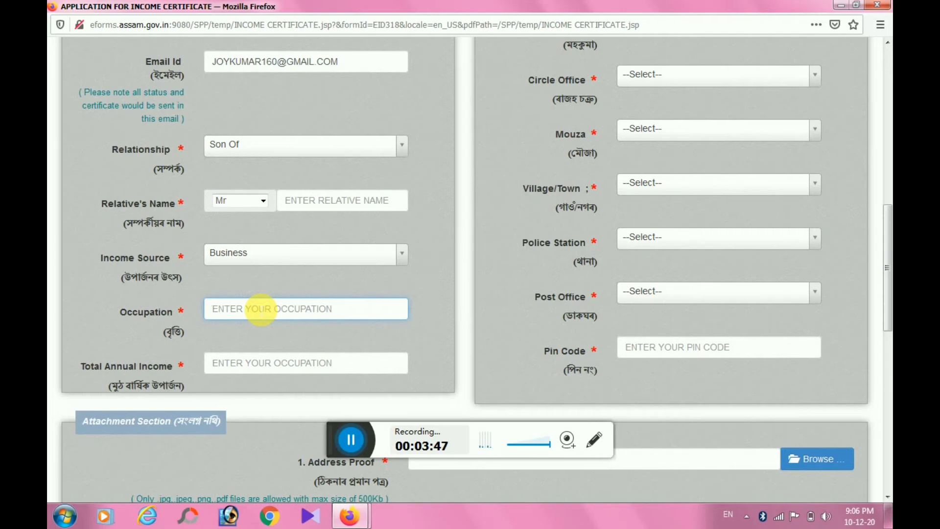
click(261, 310)
key(Escape)
- Set the applicant's total annual income to the saved entry 55000
click(272, 367)
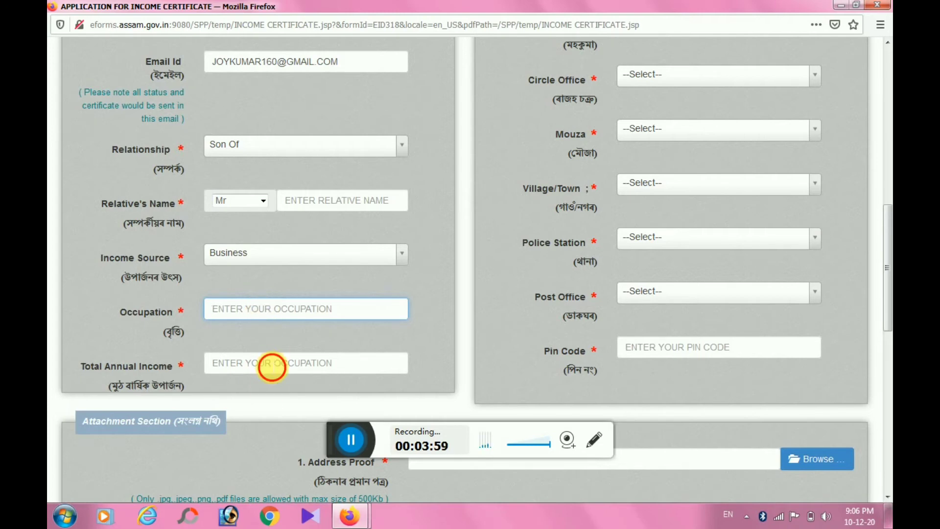
click(272, 367)
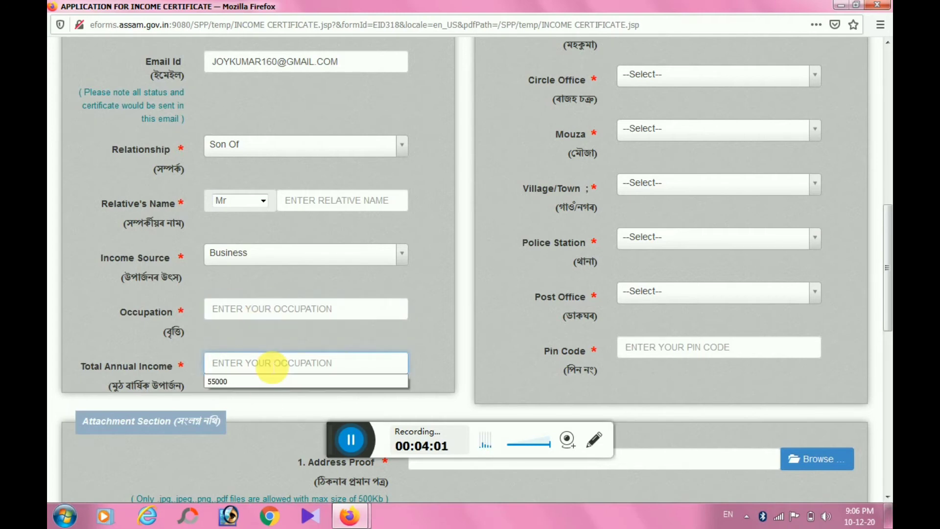
click(272, 367)
click(272, 367)
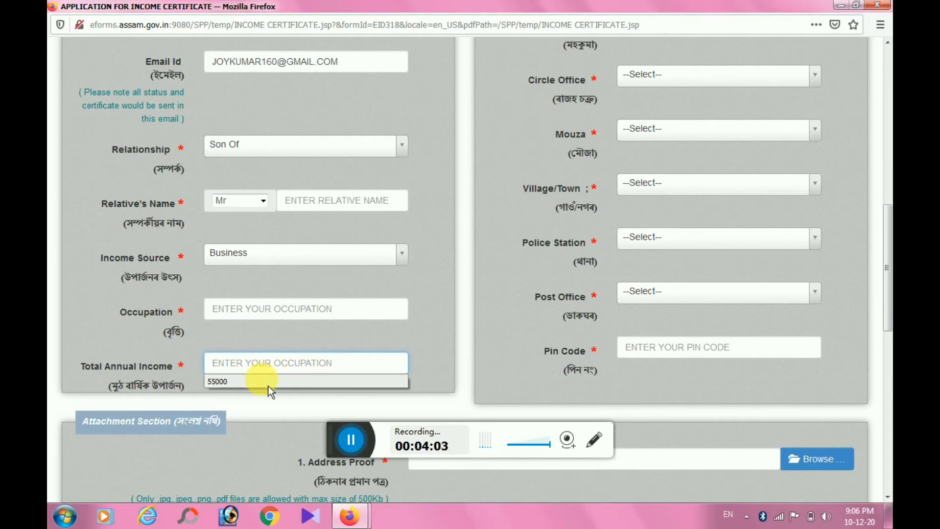
click(269, 386)
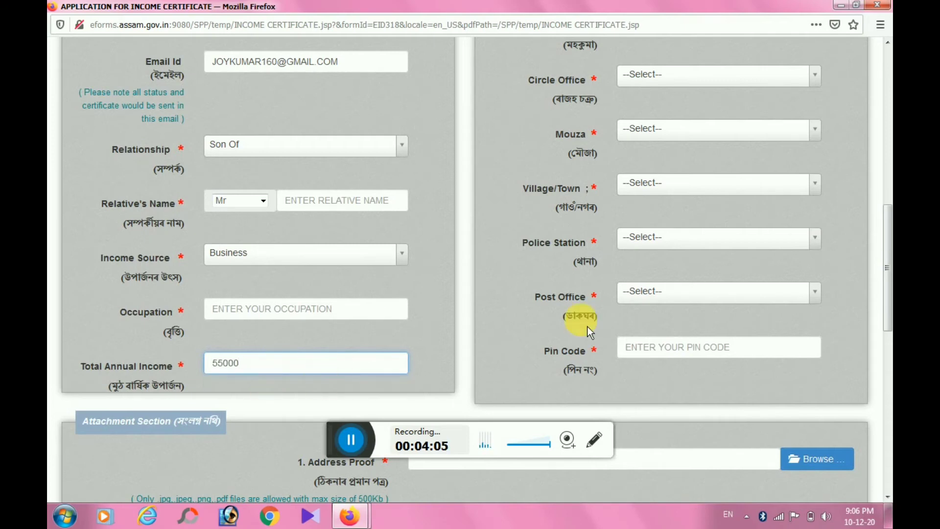
drag(887, 267, 887, 167)
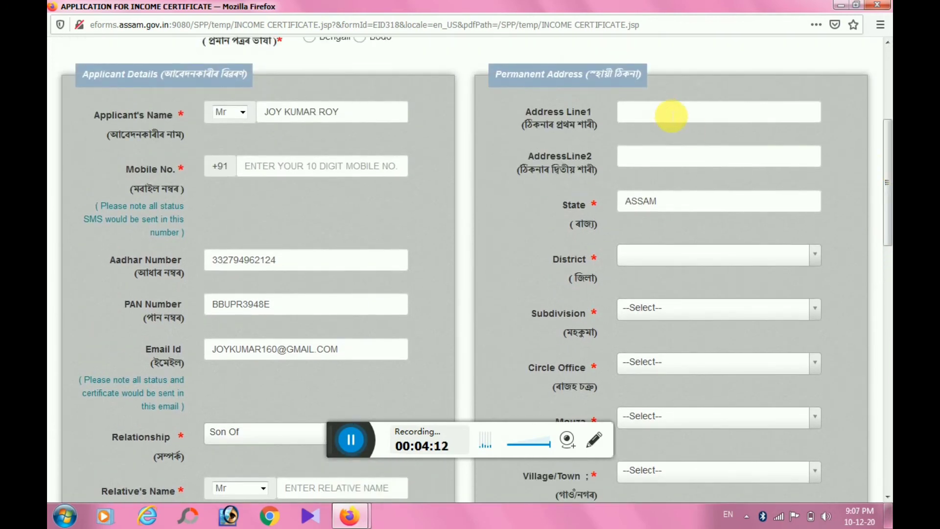
click(671, 115)
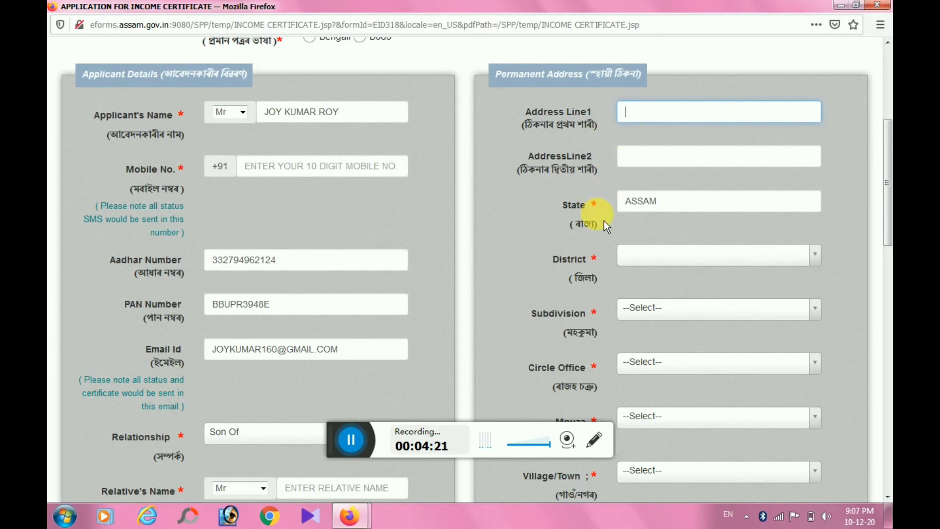
click(654, 210)
click(664, 267)
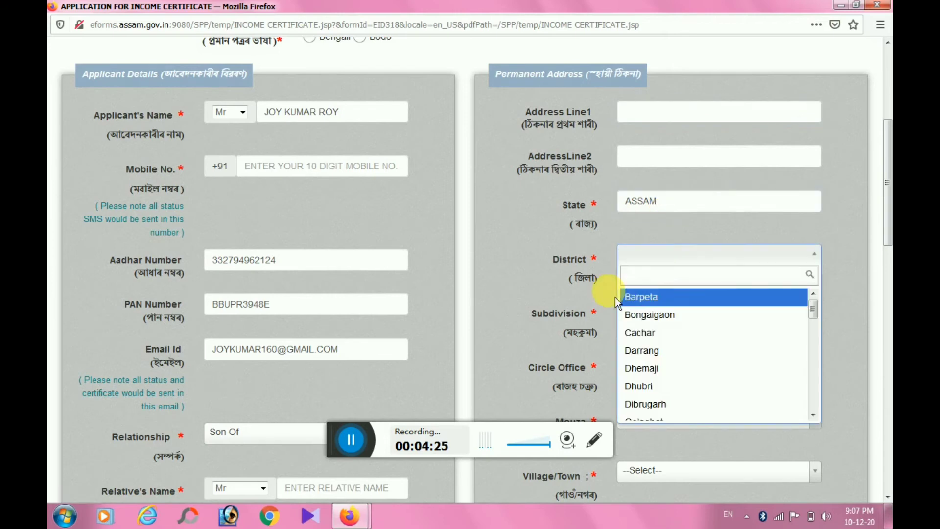
click(604, 295)
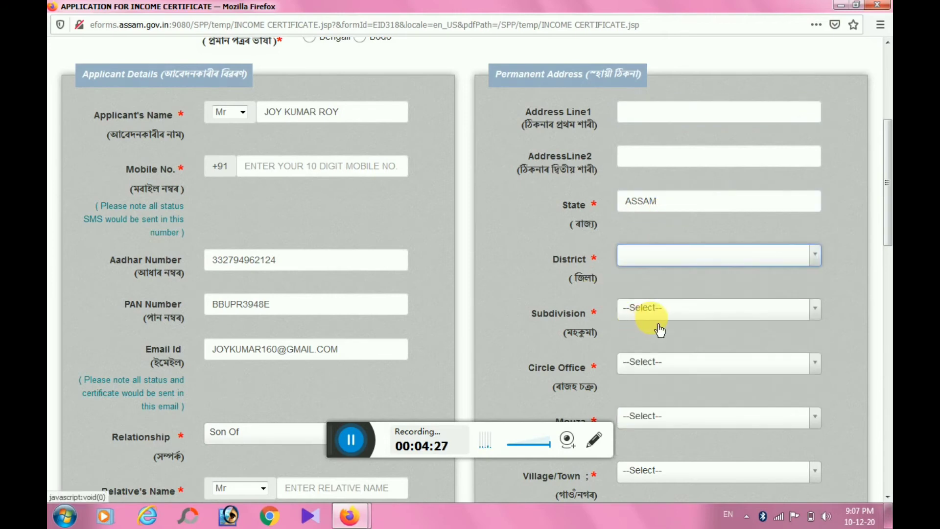
- Set the district of the permanent address to Nagaon
scroll(887, 257, down, 4)
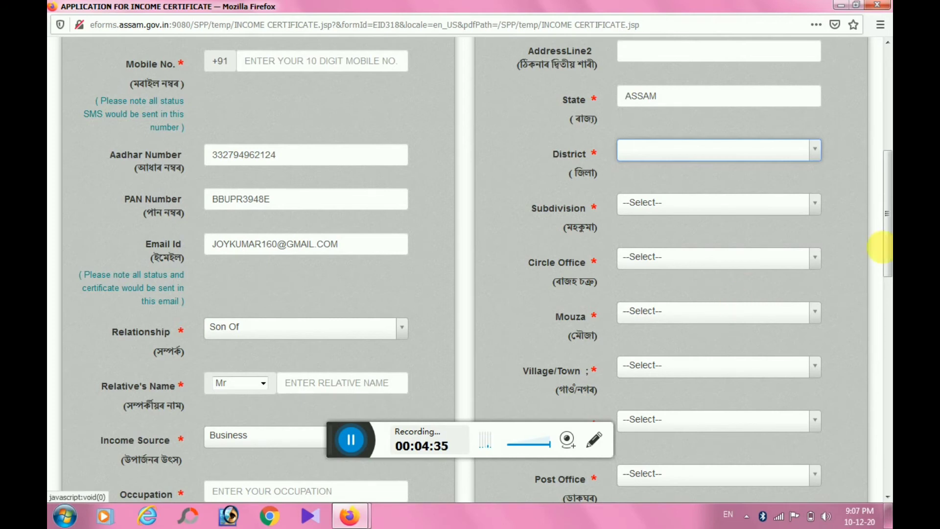
drag(885, 236, 881, 256)
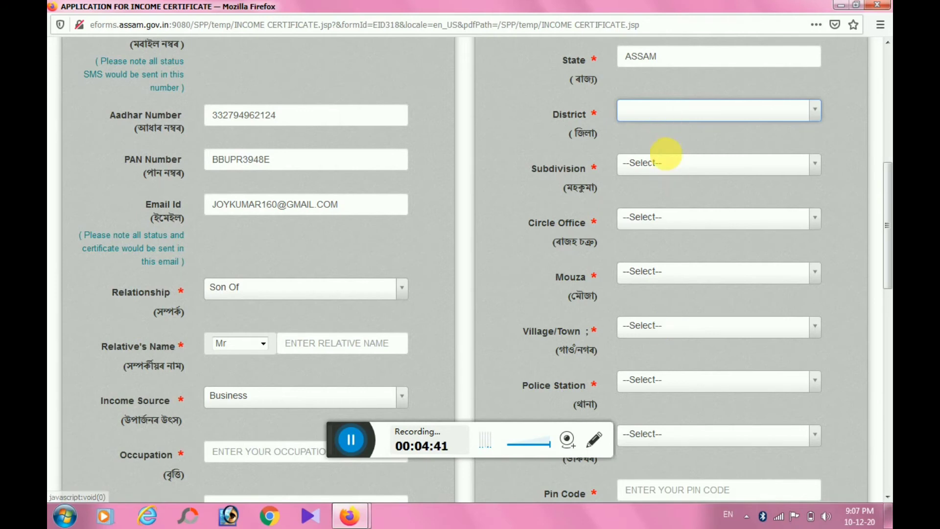
click(675, 125)
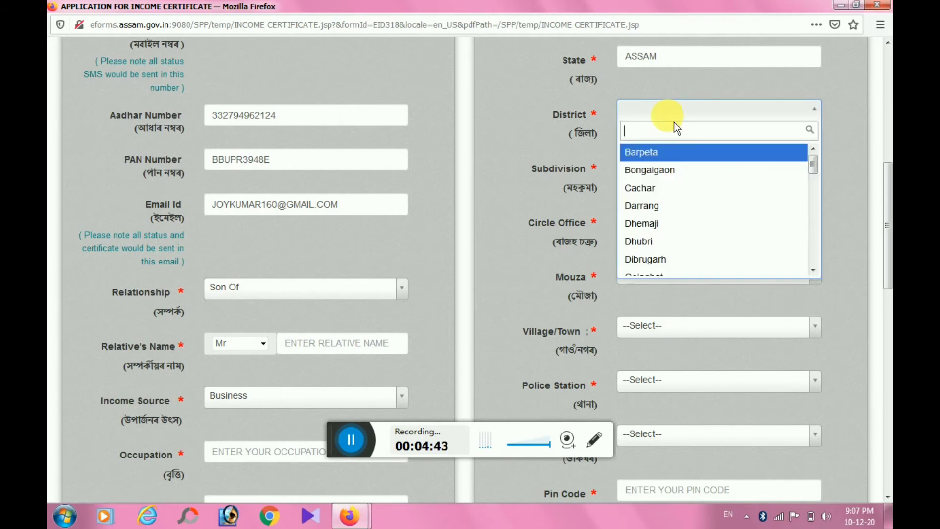
text(N)
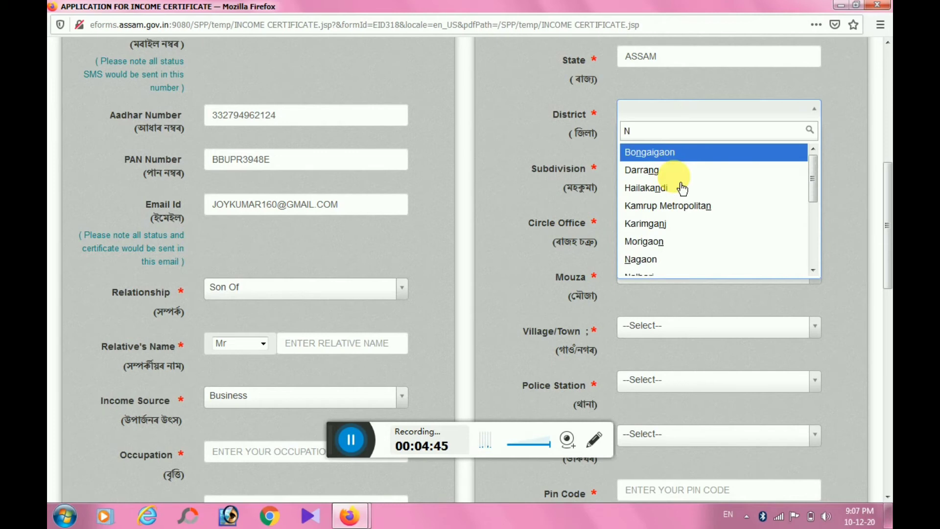
text(A)
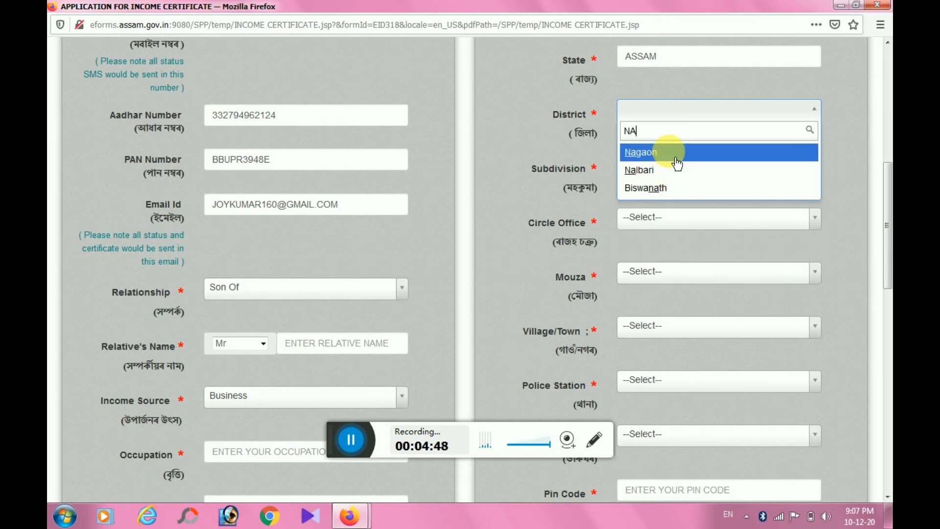
click(677, 164)
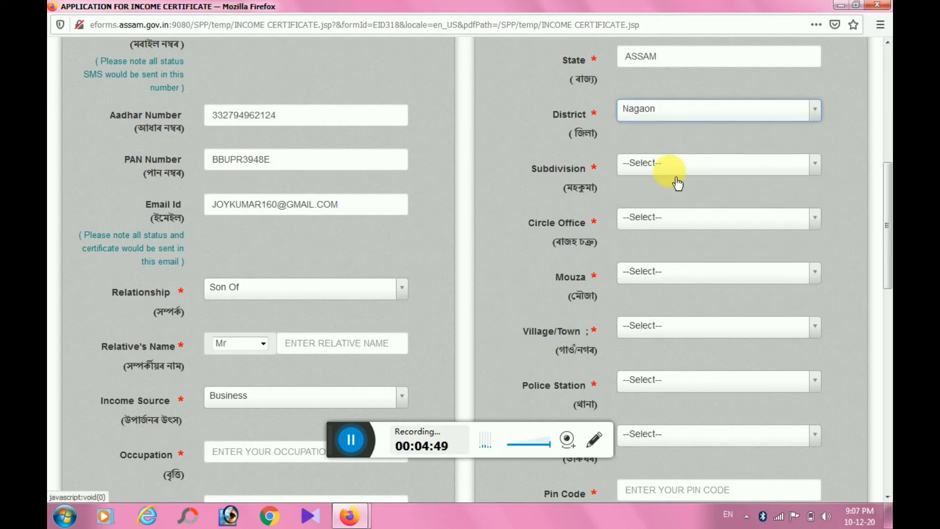
- Set both the subdivision and the circle office of the permanent address to Kaliabor
click(676, 178)
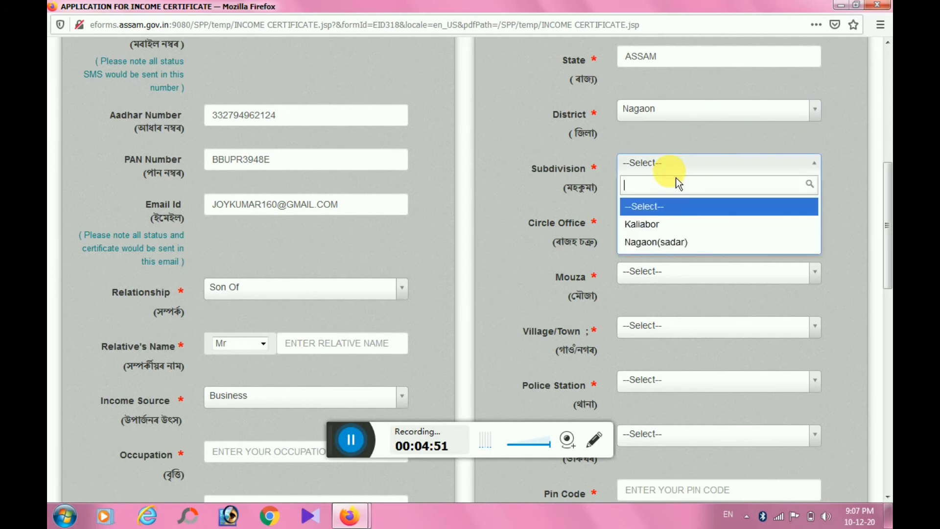
key(Escape)
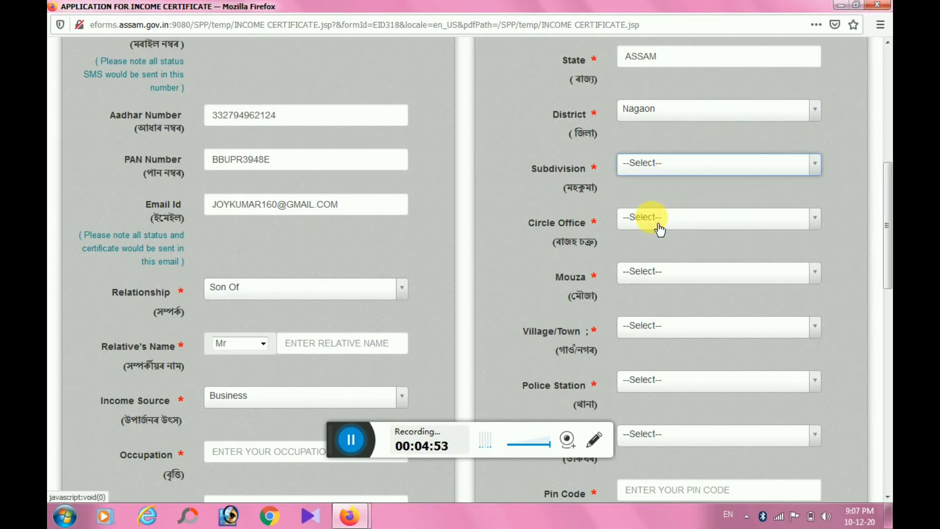
click(659, 172)
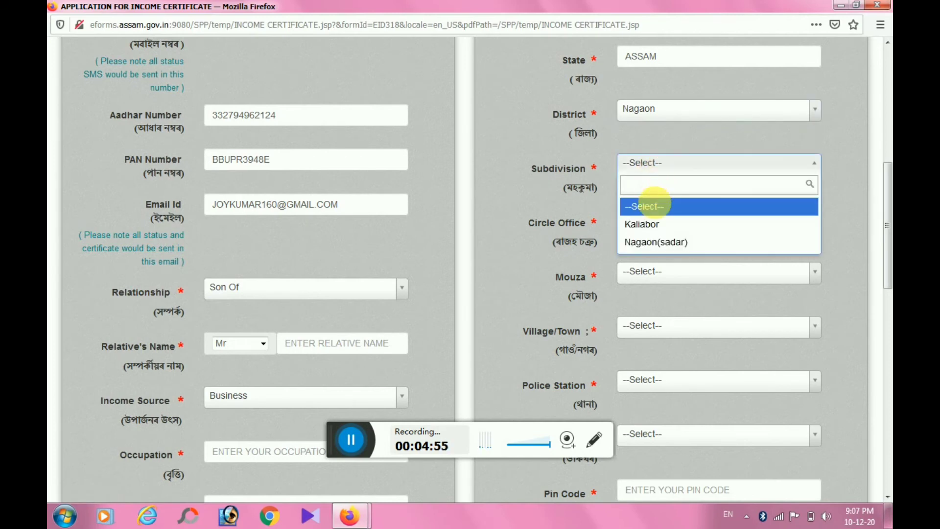
click(659, 224)
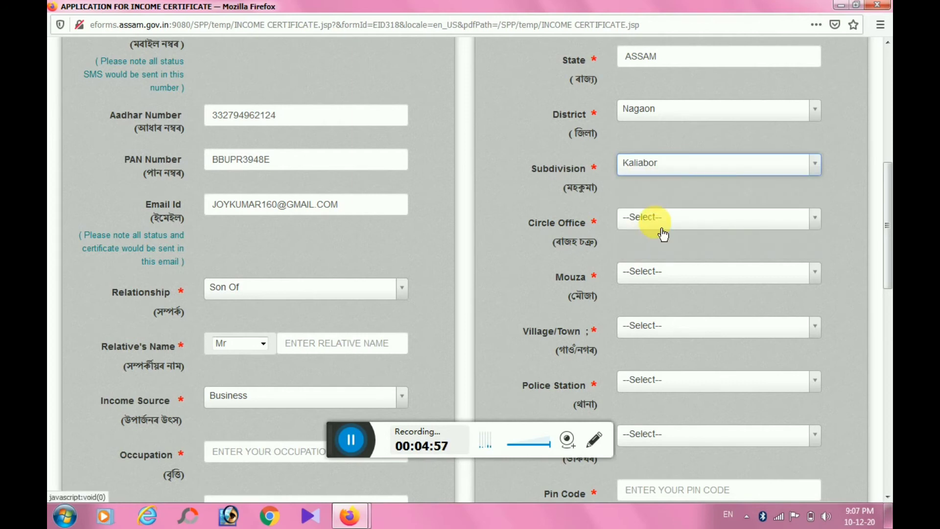
click(662, 230)
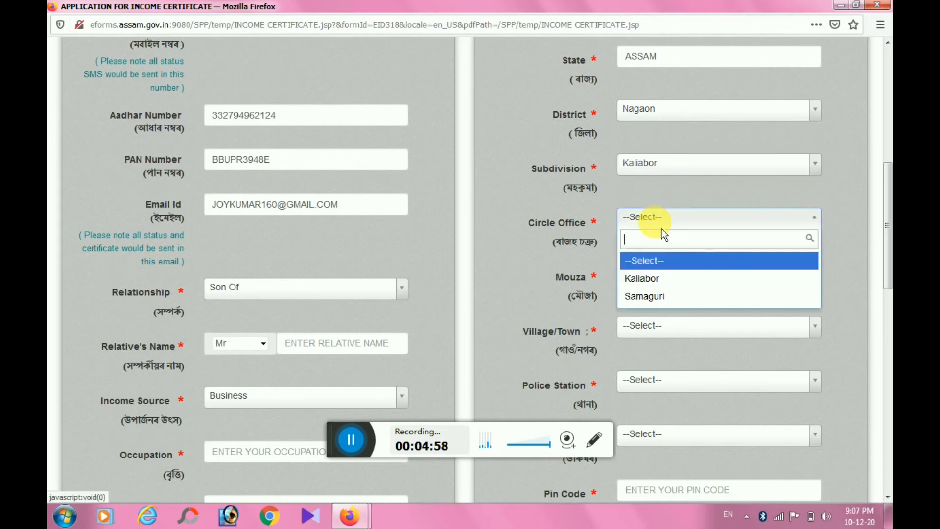
click(657, 278)
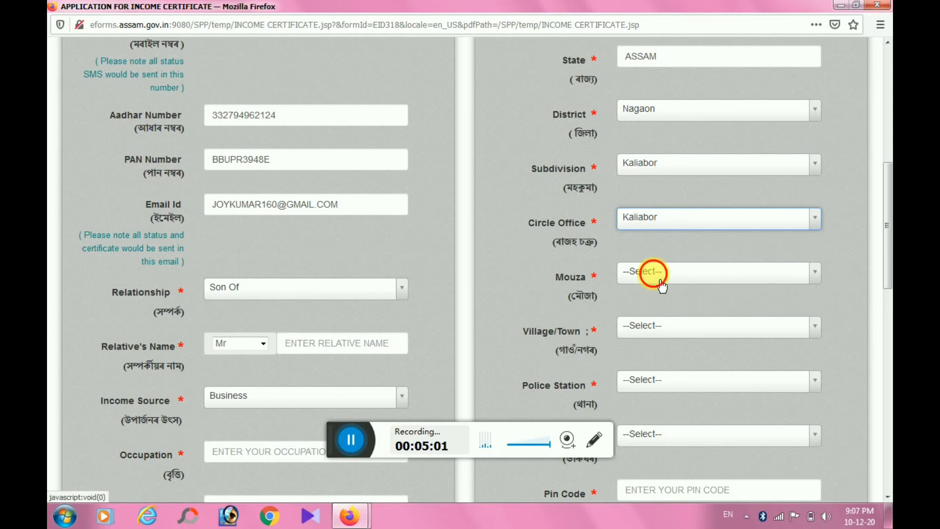
- Set the mouza to Chatial and choose the applicant's village in the permanent address
click(660, 281)
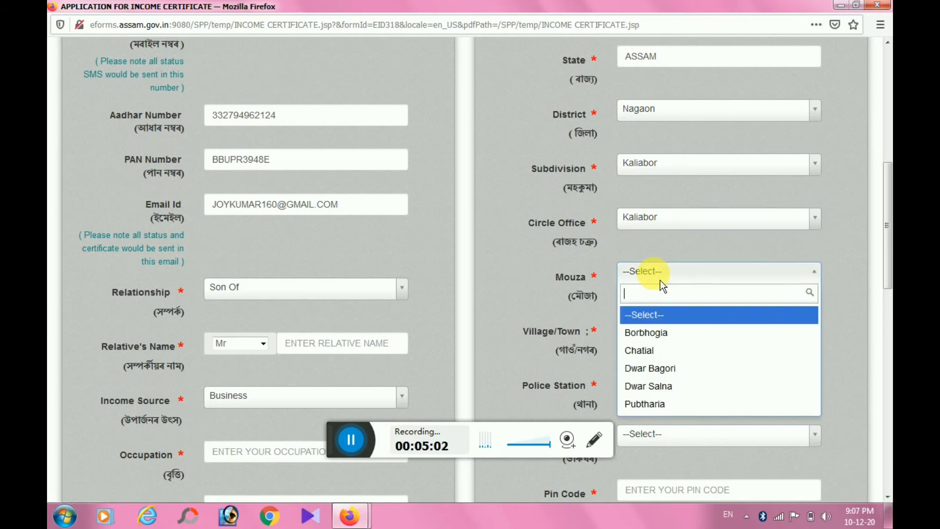
click(663, 355)
click(663, 335)
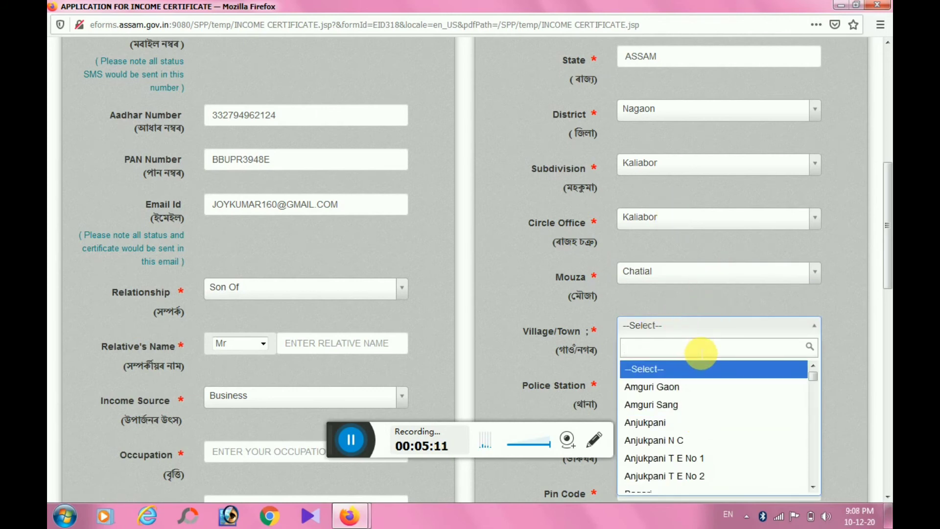
text(HATI)
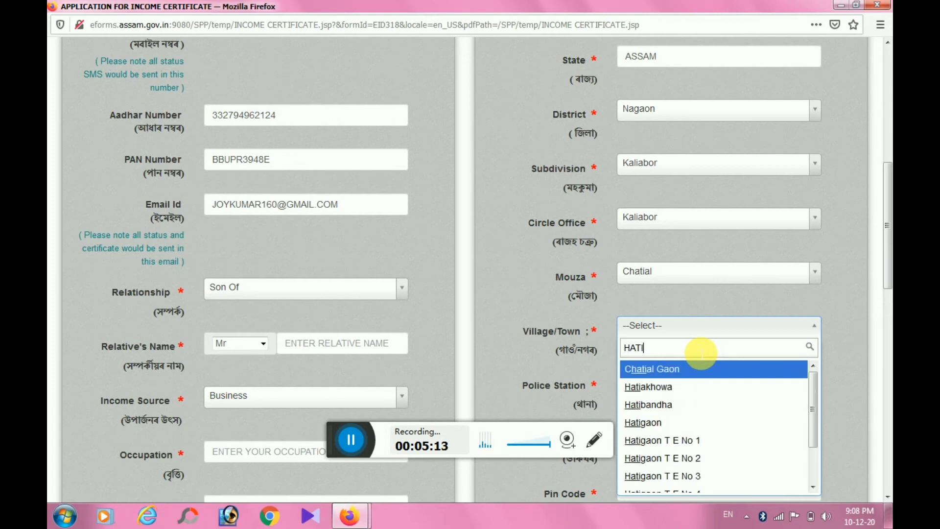
click(698, 483)
- Set the police station of the permanent address to KALIABOR
scroll(887, 282, down, 2)
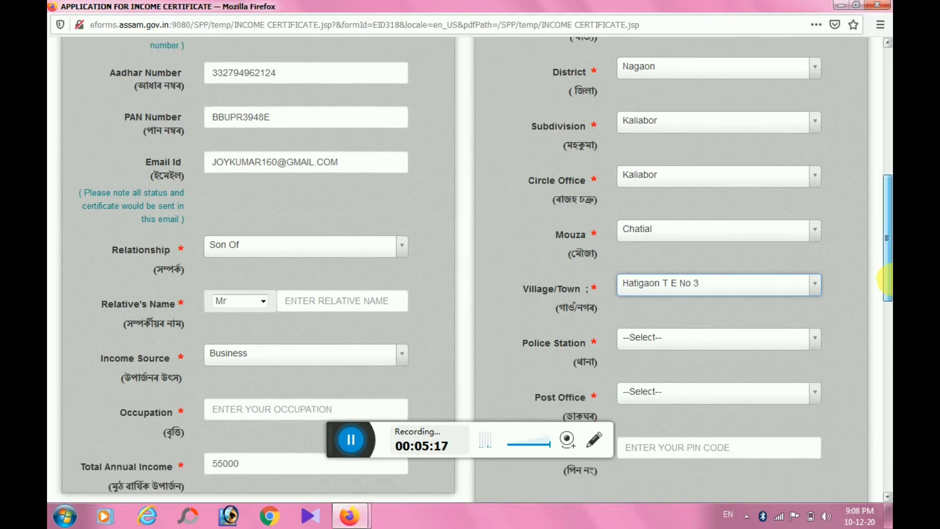
scroll(886, 281, down, 3)
click(709, 272)
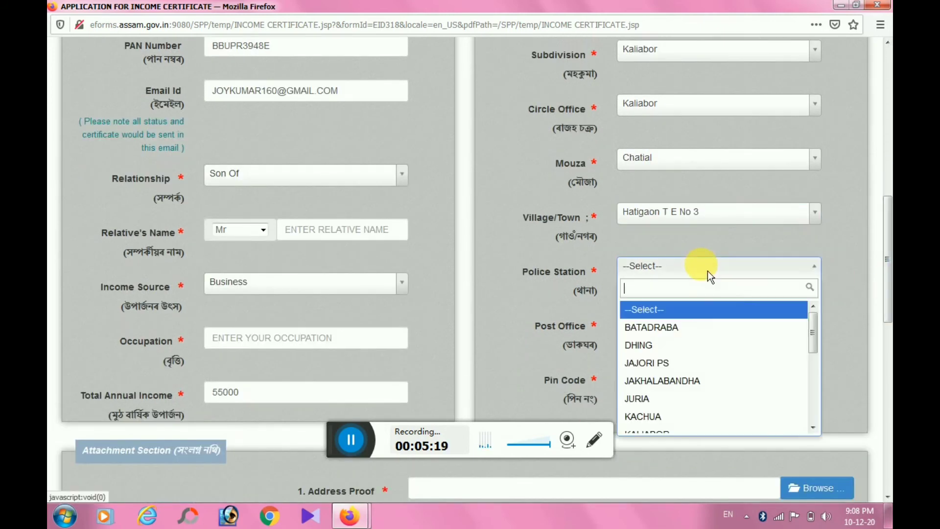
text(K)
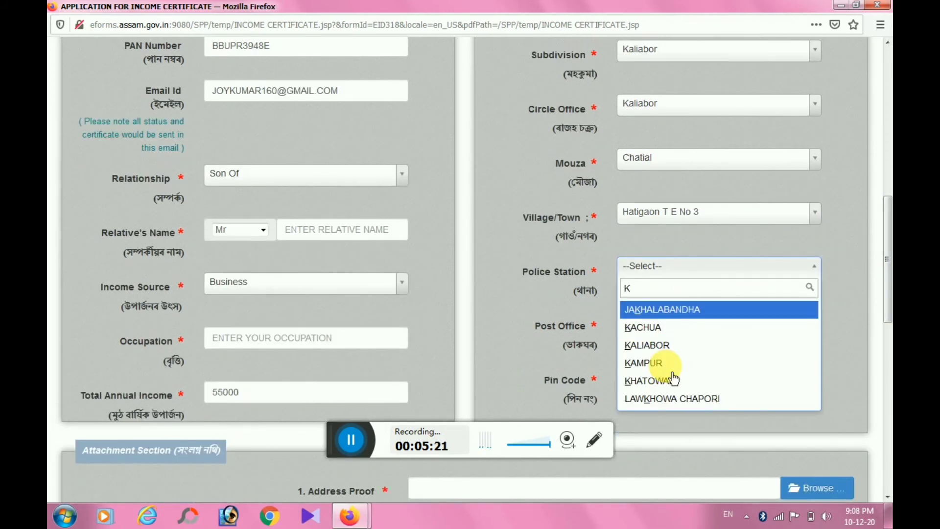
text(A)
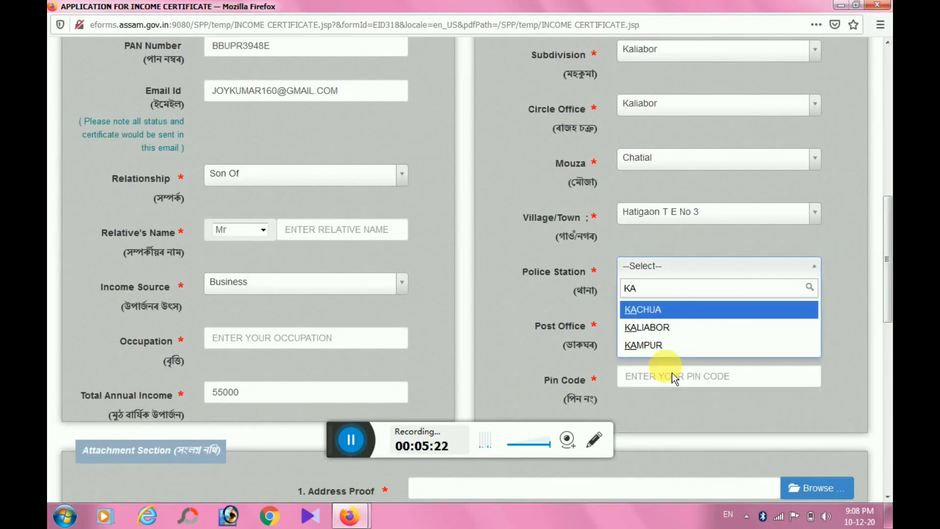
click(671, 327)
- Find and choose the applicant's post office in the permanent address
scroll(718, 240, down, 3)
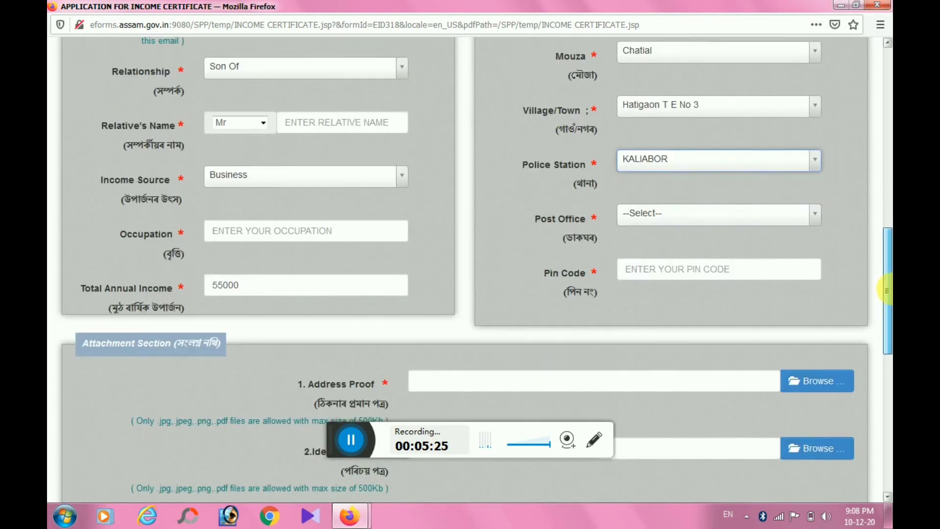
click(715, 220)
text(M)
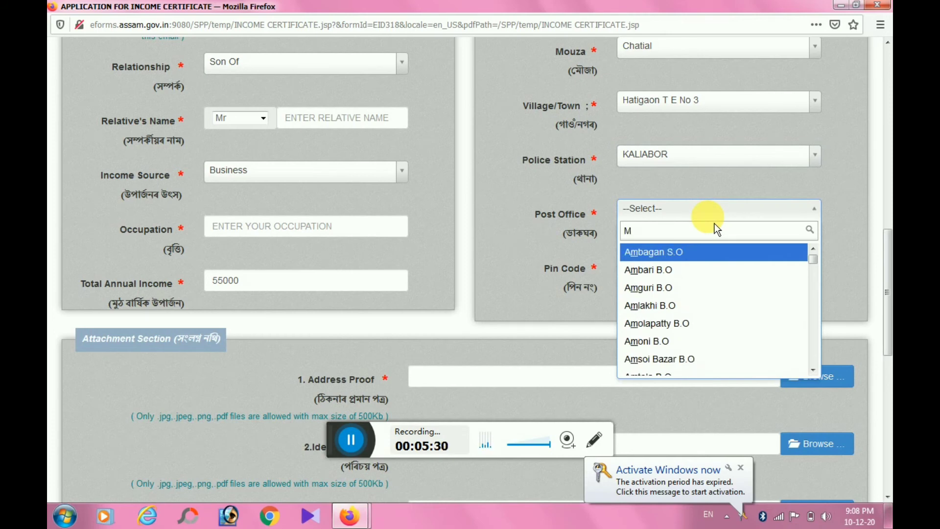
text(ISS)
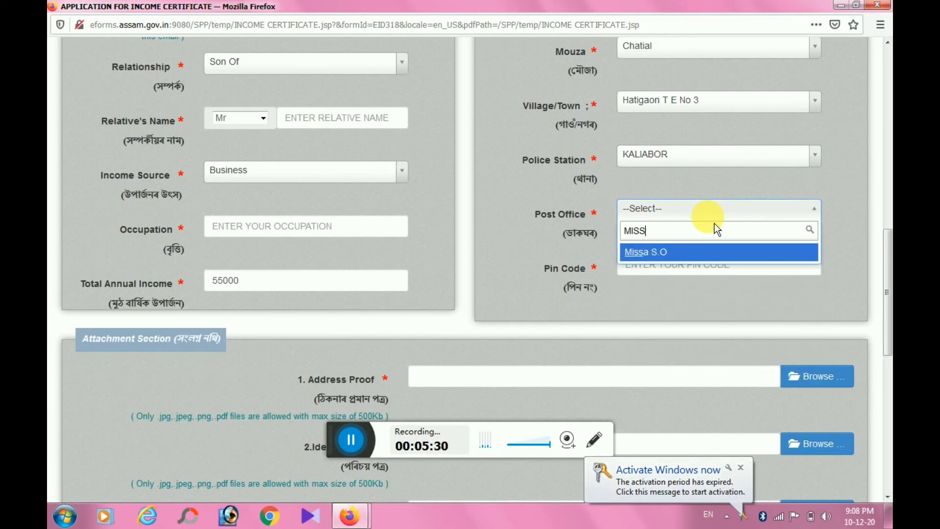
click(692, 252)
- Review the documents requested in the Attachment Section, along with their allowed file types and sizes
scroll(618, 232, down, 2)
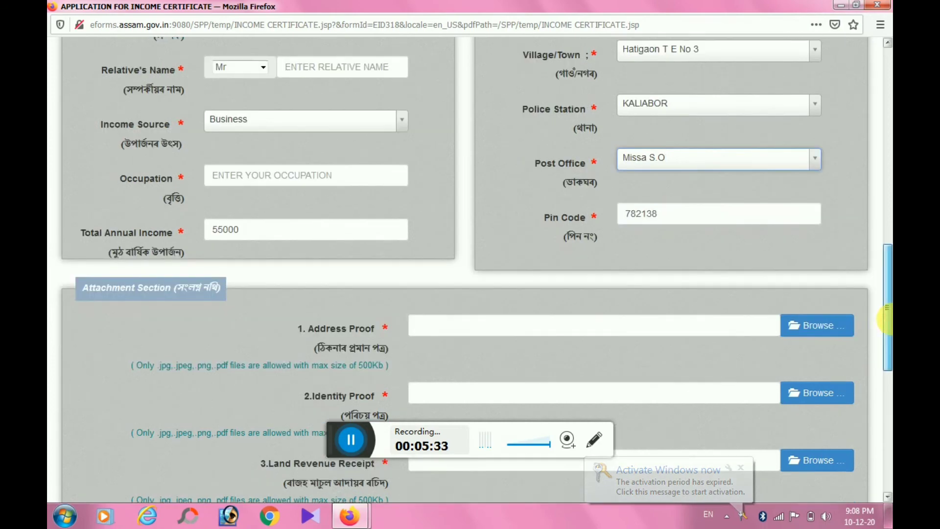
scroll(725, 267, down, 3)
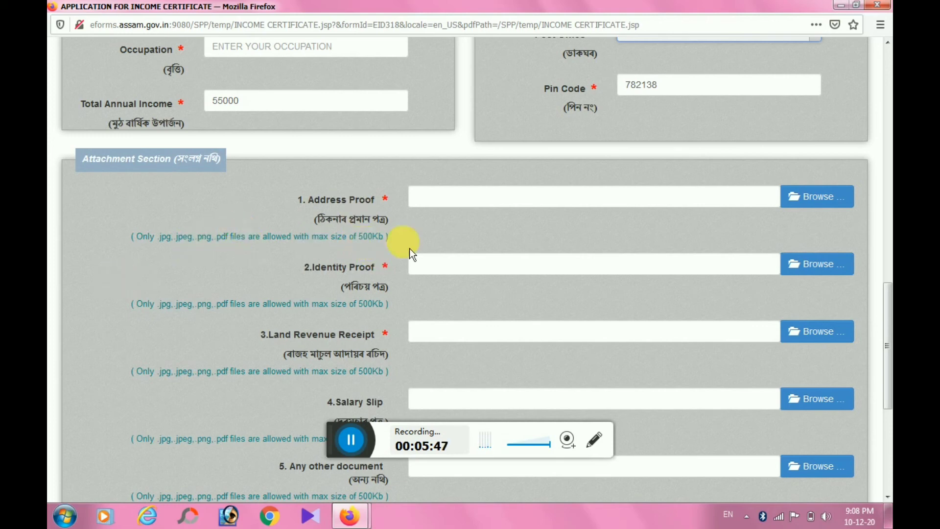
scroll(888, 313, down, 2)
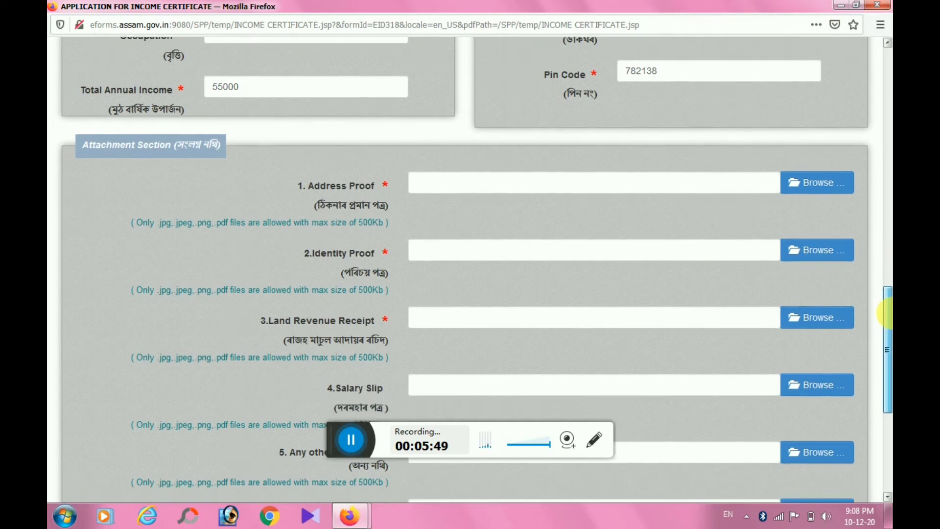
scroll(888, 313, down, 1)
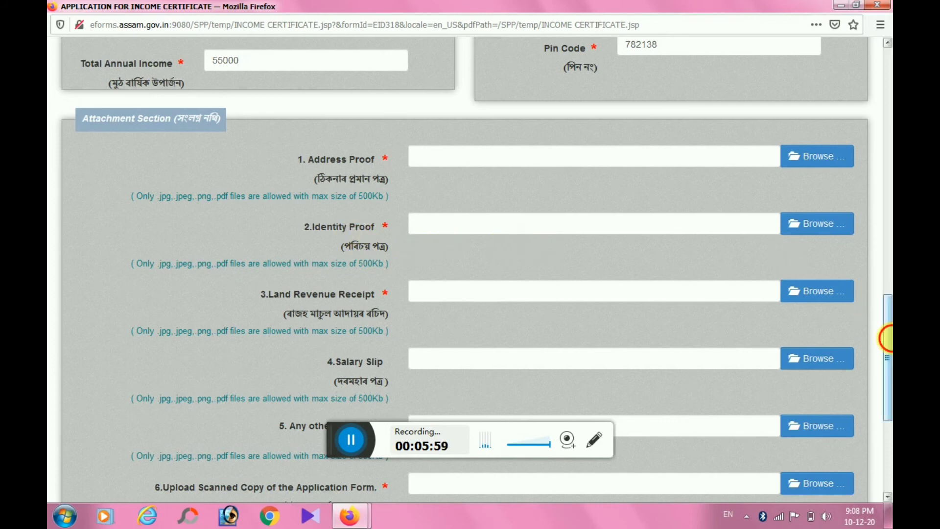
- Examine the remaining attachment entries, from the salary slip and any other document to the scanned copy of the application form
scroll(867, 304, down, 2)
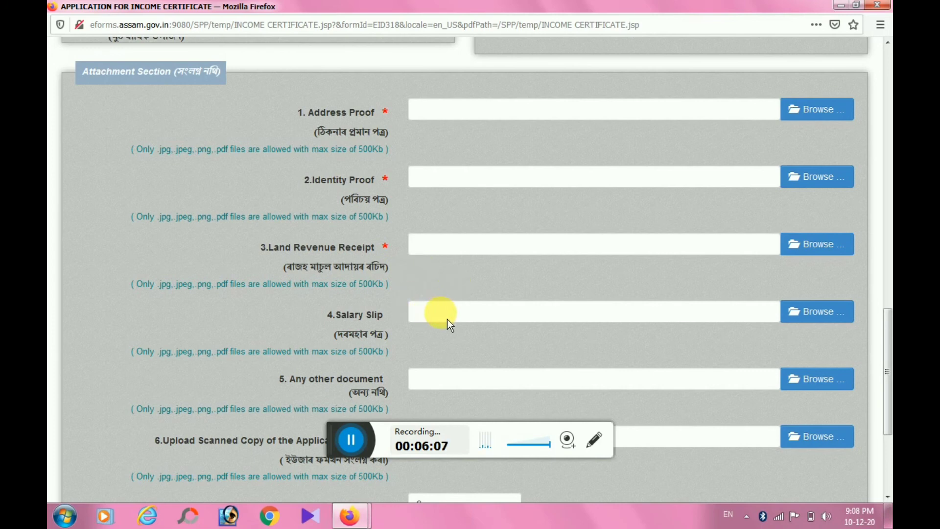
drag(887, 335, 885, 346)
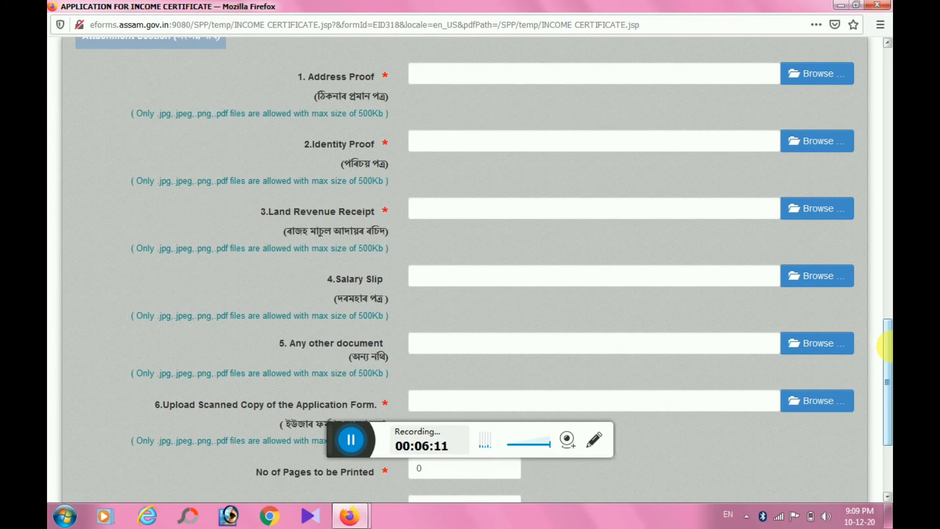
drag(886, 347, 886, 360)
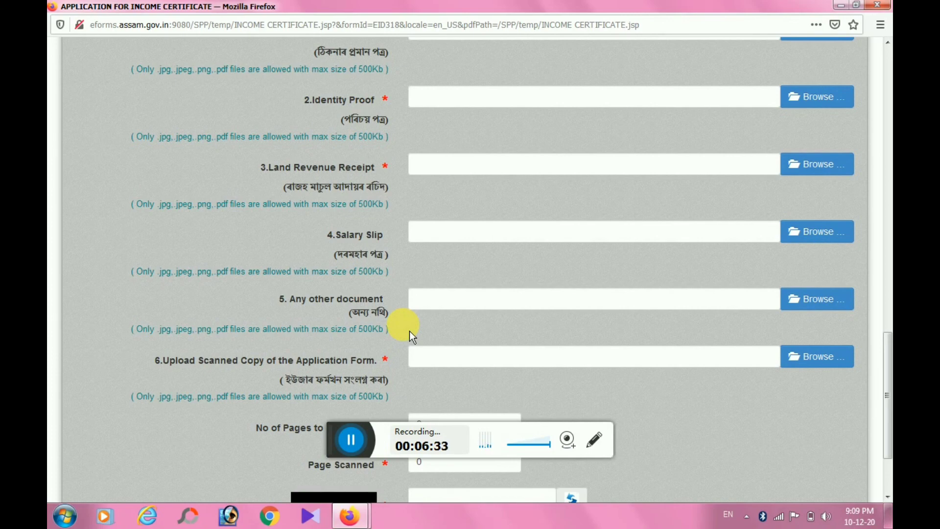
click(434, 303)
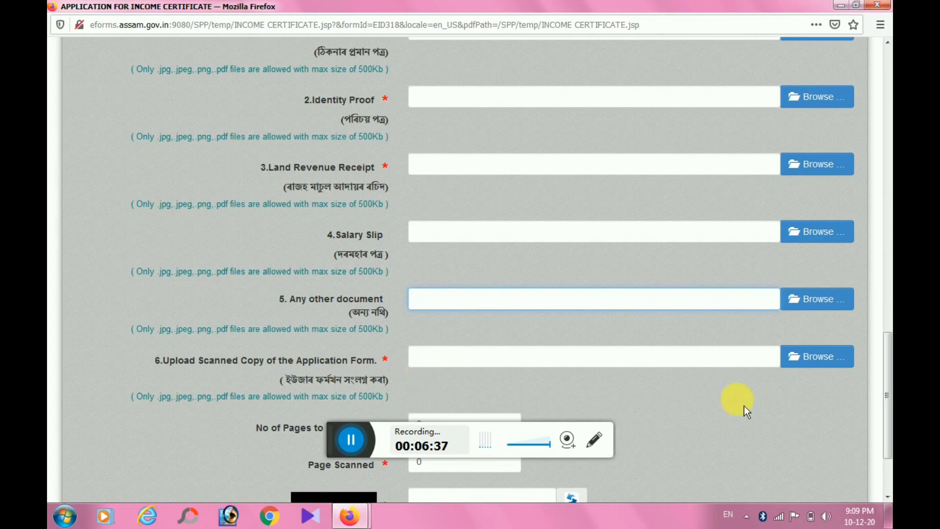
- Set the number of pages to be printed to 1 and the pages scanned to 4
click(888, 395)
drag(888, 394, 887, 415)
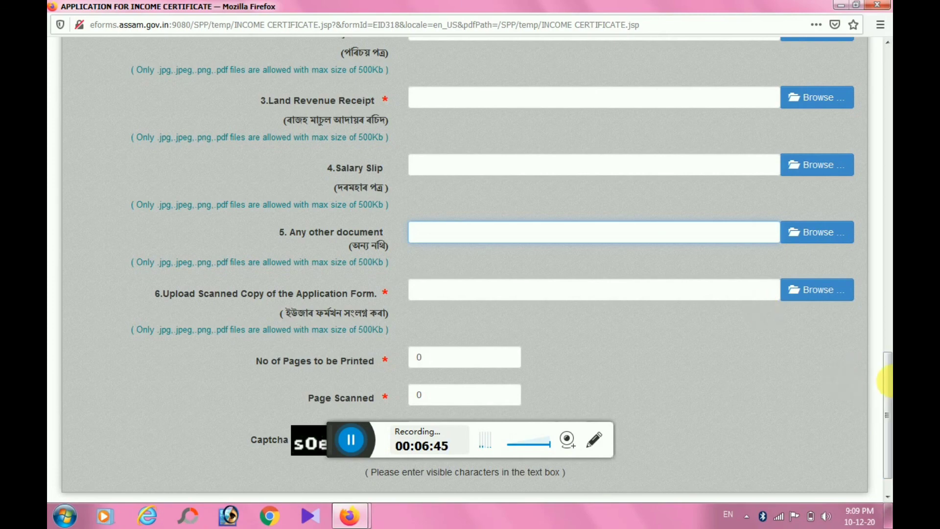
scroll(846, 384, down, 2)
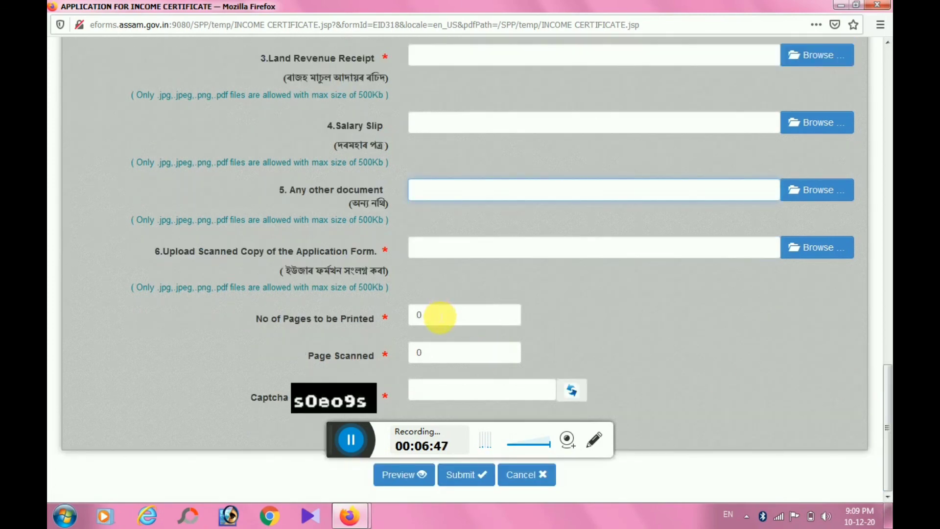
click(440, 317)
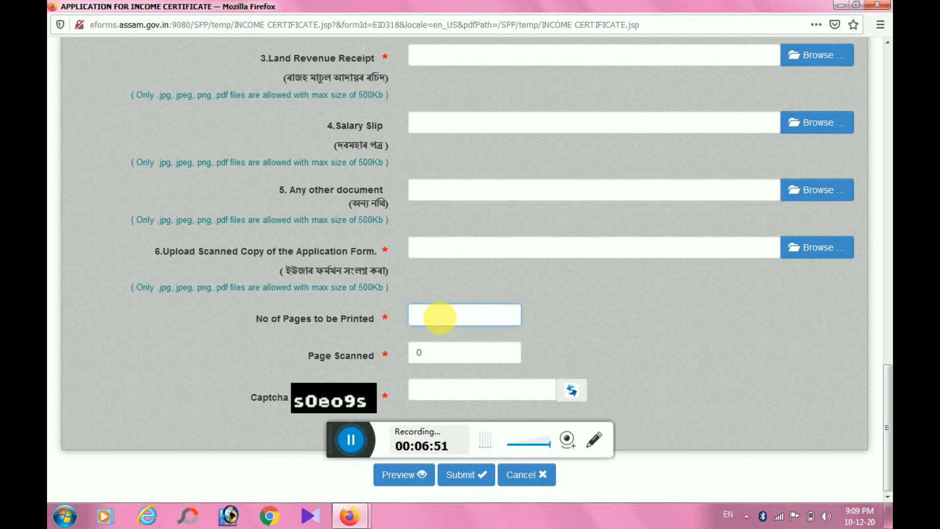
text(1)
double_click(419, 353)
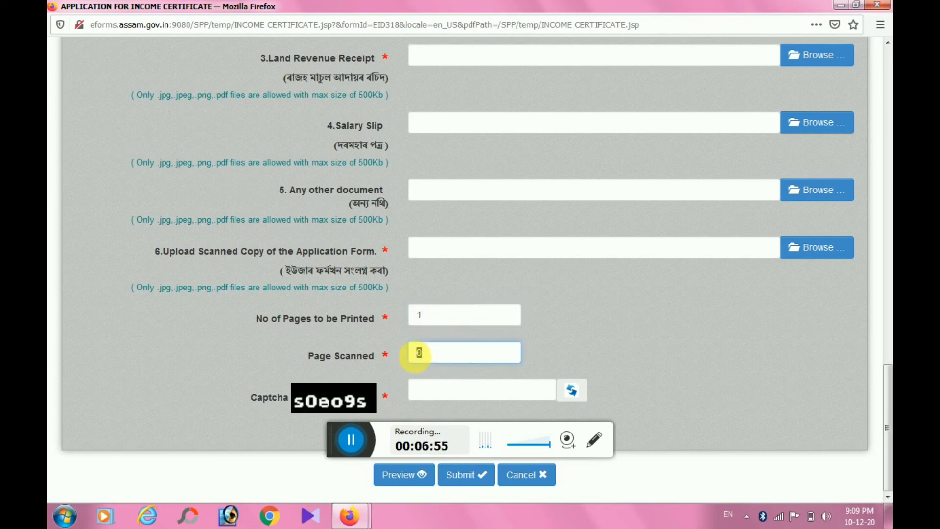
text(4)
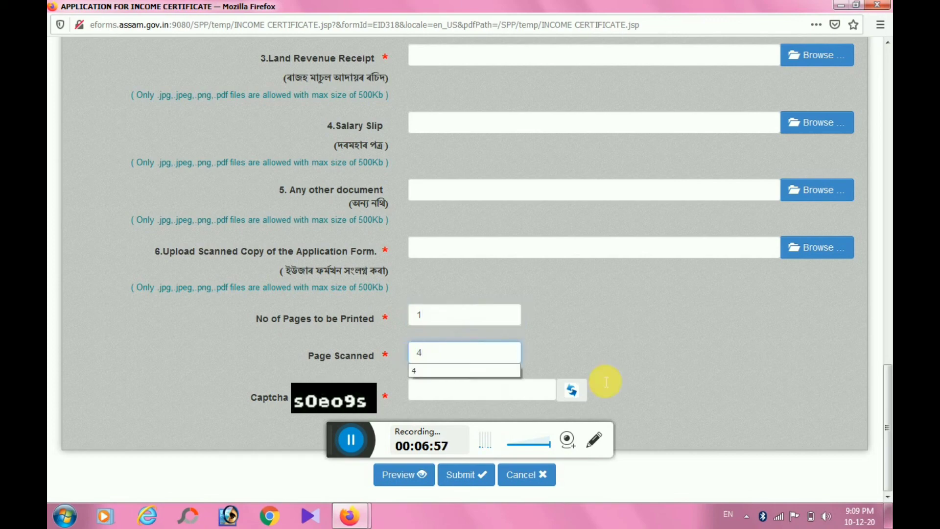
key(Escape)
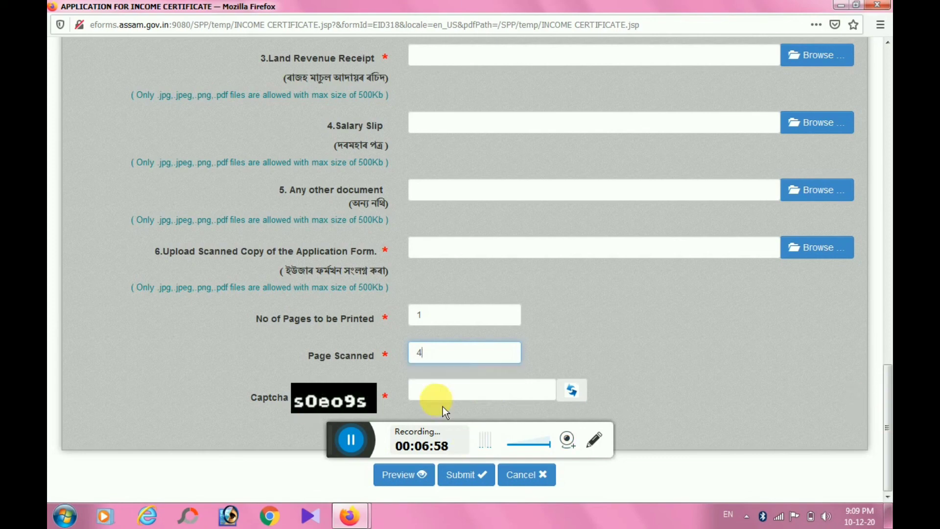